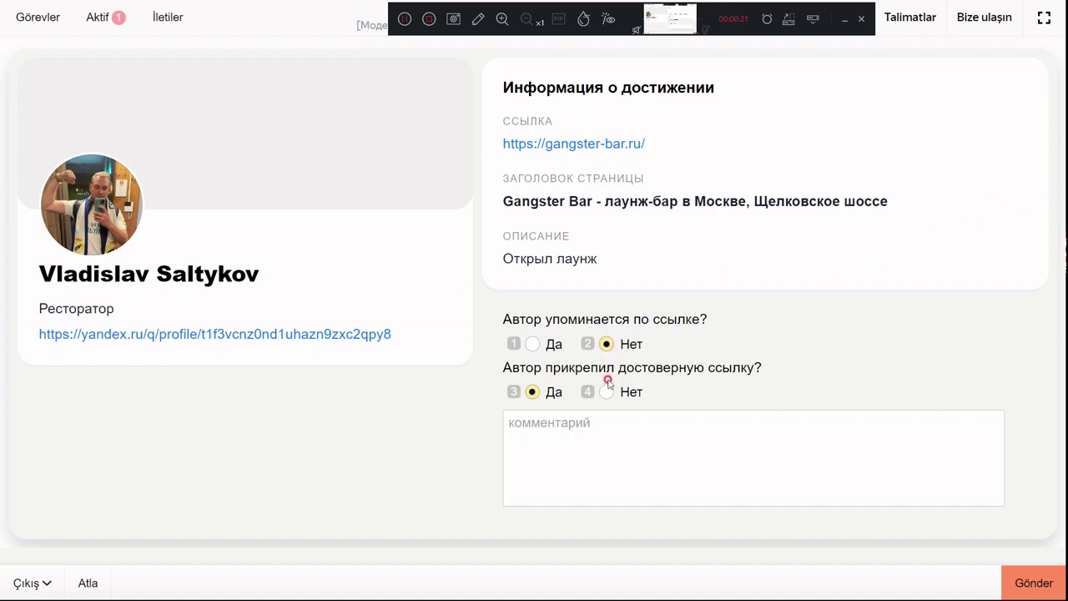
Submit the Gangster Bar review, and submit the Marie Claire article review with Да for both author mention and reliable link.
{"action": "left_click", "coordinate": [1033, 589]}
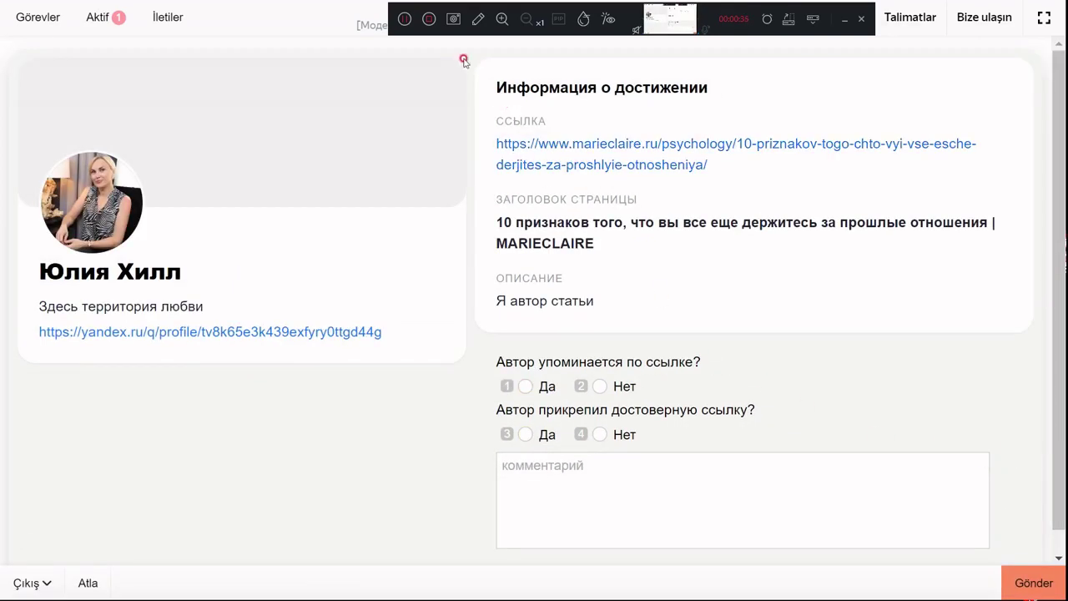
{"action": "left_click", "coordinate": [404, 20]}
{"action": "key", "text": "1"}
{"action": "key", "text": "3"}
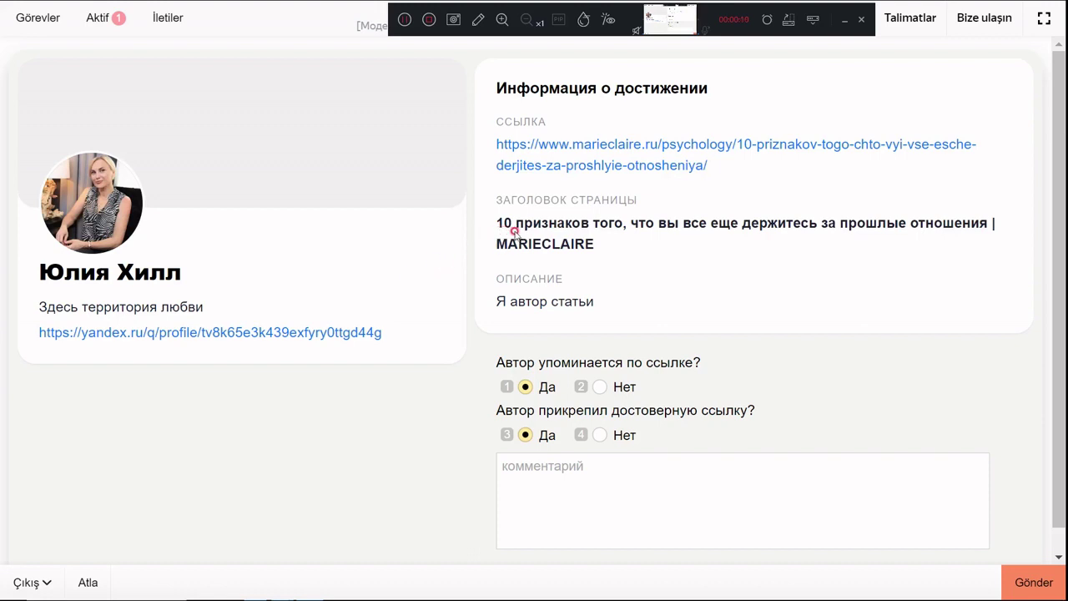
{"action": "left_click", "coordinate": [1034, 587]}
{"action": "left_click", "coordinate": [1034, 586]}
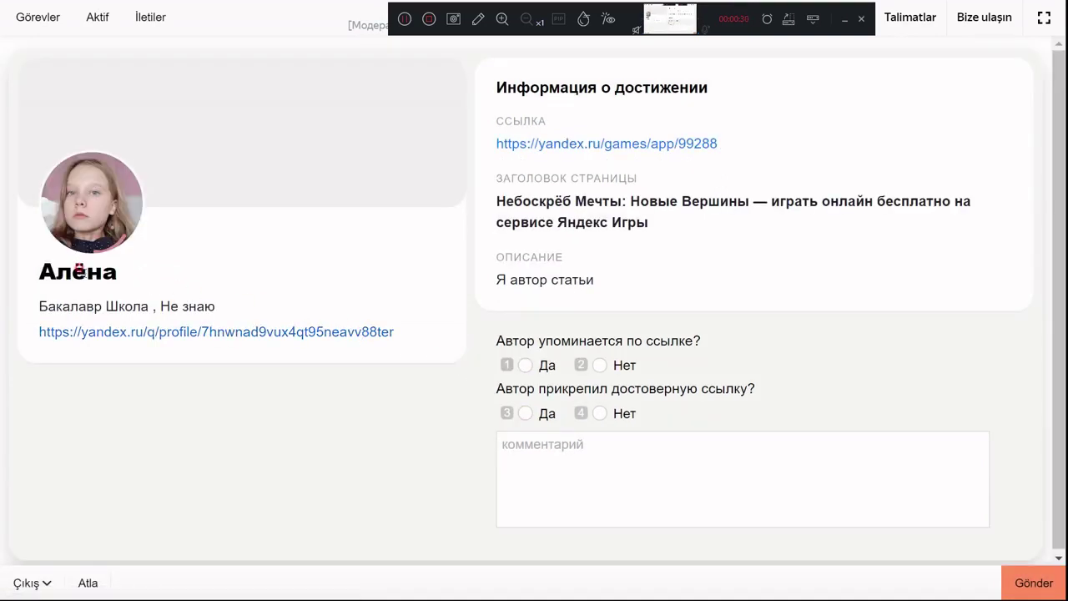
Answer Нет for the author mention and Да for the reliable link on the Yandex Games task, and submit it.
{"action": "key", "text": "2"}
{"action": "key", "text": "3"}
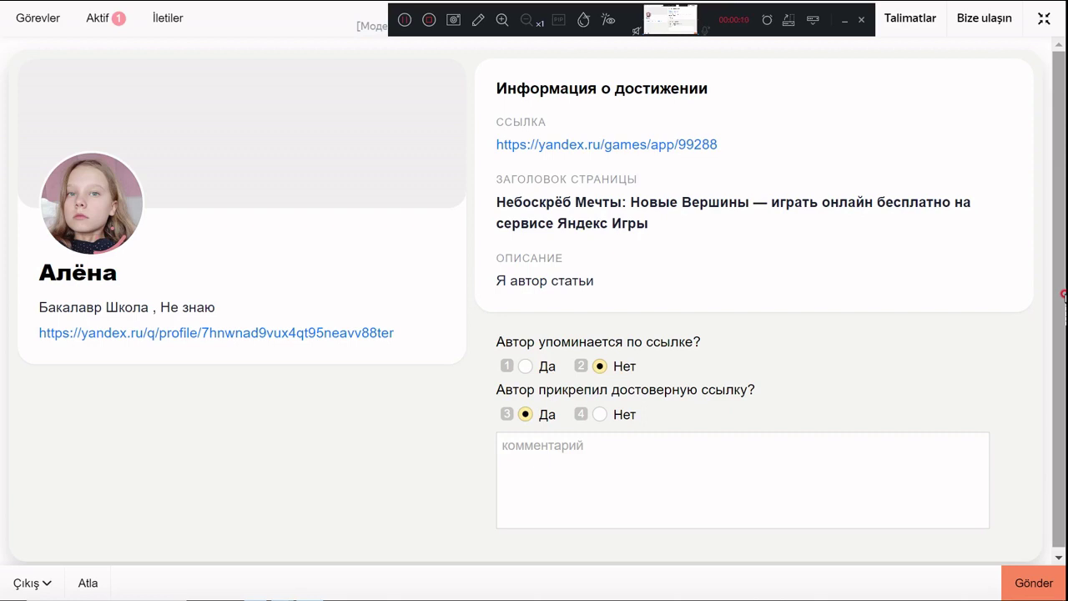
{"action": "left_click", "coordinate": [1033, 586]}
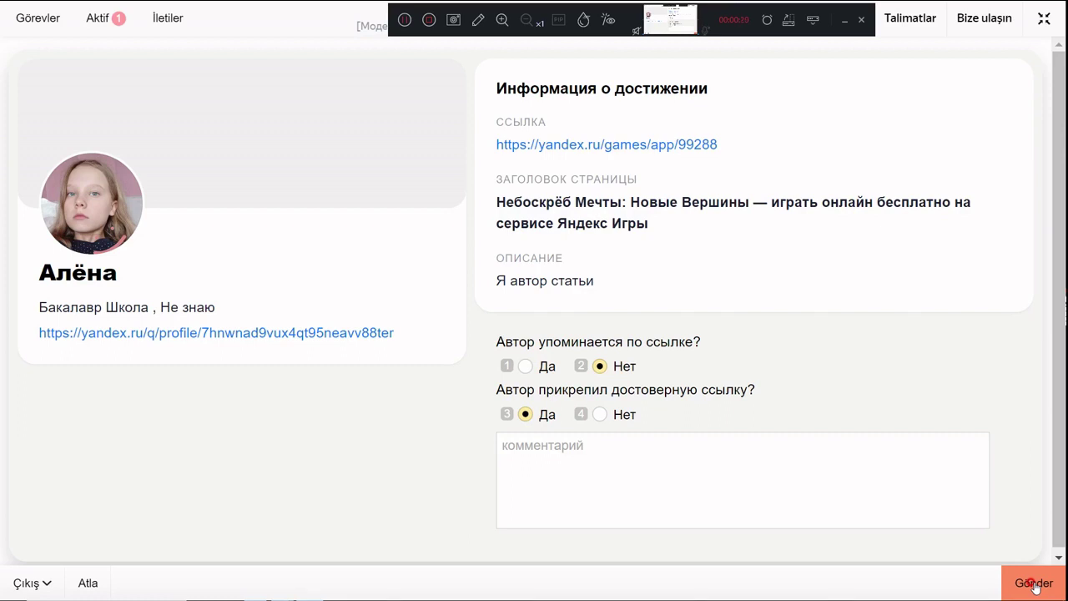
{"action": "left_click", "coordinate": [1034, 584]}
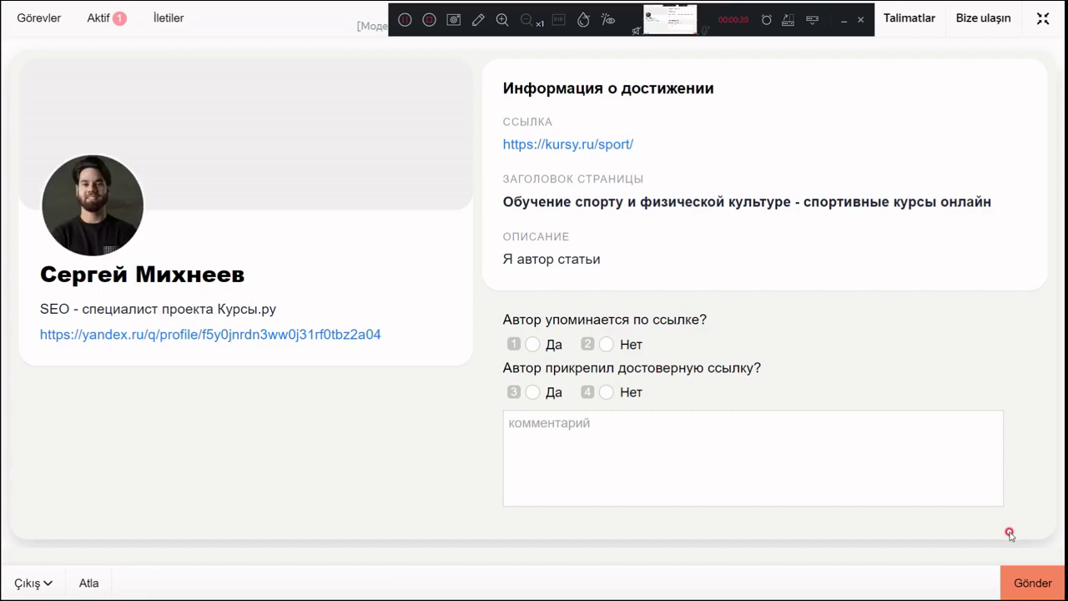
Submit the kursy.ru sport courses review with Да for both the author mention and the reliable link.
{"action": "left_click", "coordinate": [405, 20]}
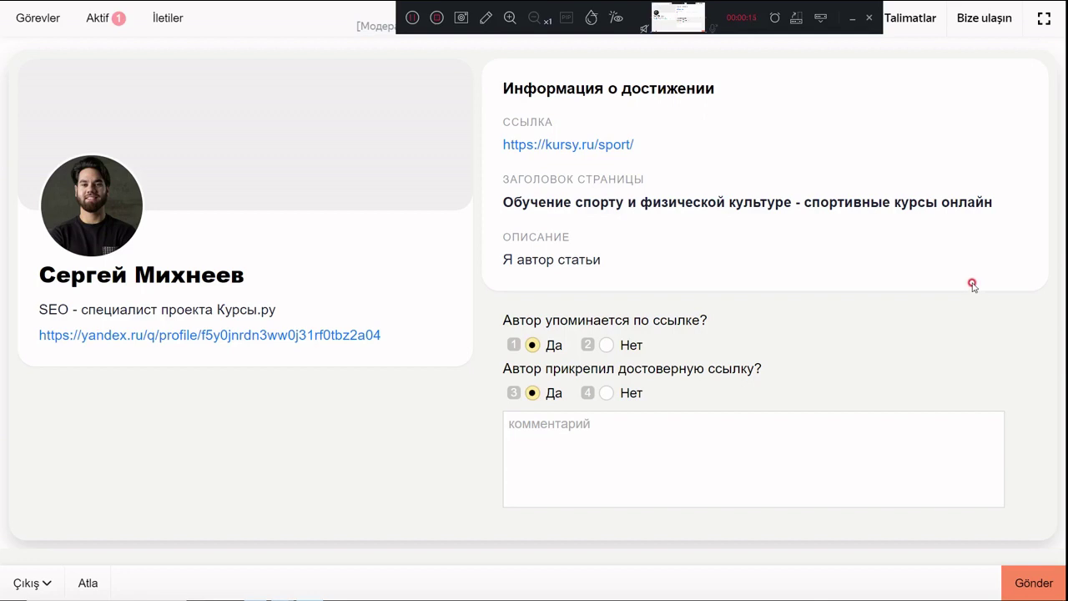
{"action": "left_click", "coordinate": [1031, 587]}
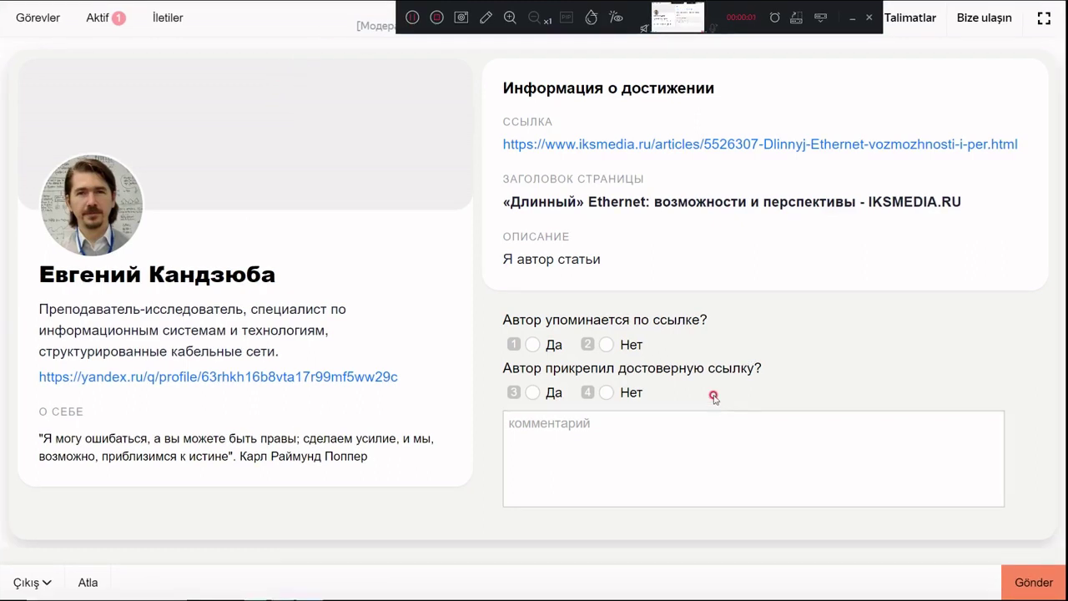
Answer Да to both the author mention and reliable link questions for the iksmedia.ru Ethernet article, and submit the task.
{"action": "left_click", "coordinate": [532, 343]}
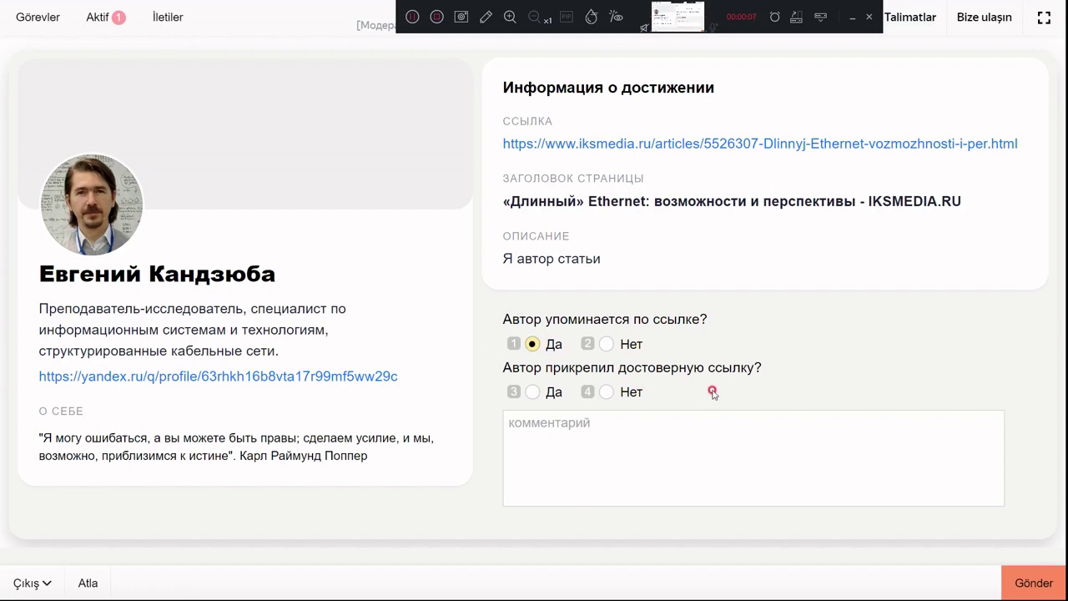
{"action": "left_click", "coordinate": [532, 393]}
{"action": "left_click", "coordinate": [1032, 584]}
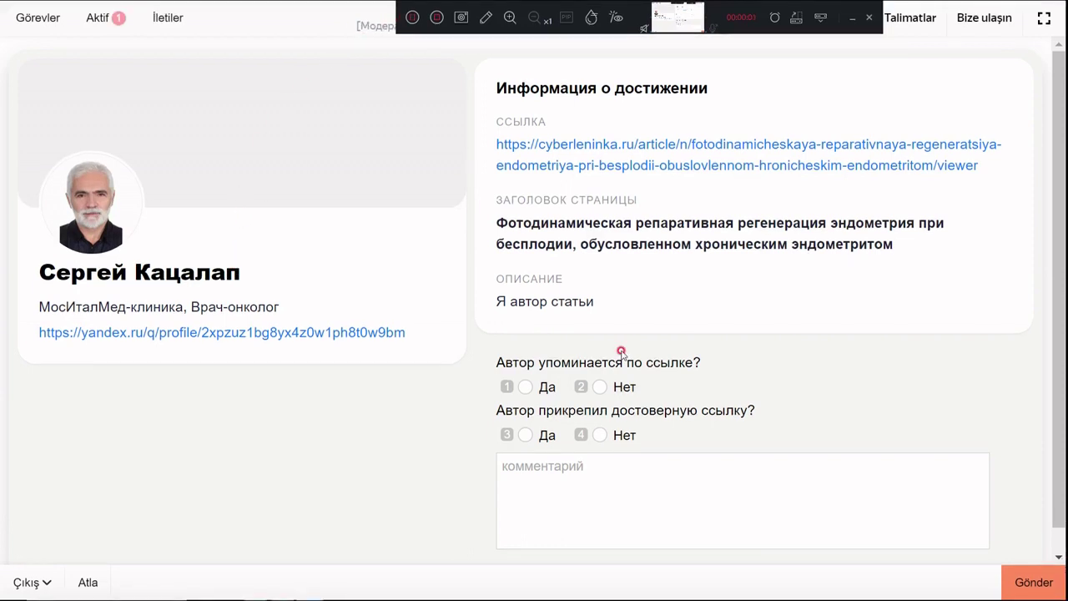
Mark the cyberleninka.ru article Да for both author mention and reliable link, and submit the review.
{"action": "left_click", "coordinate": [546, 386]}
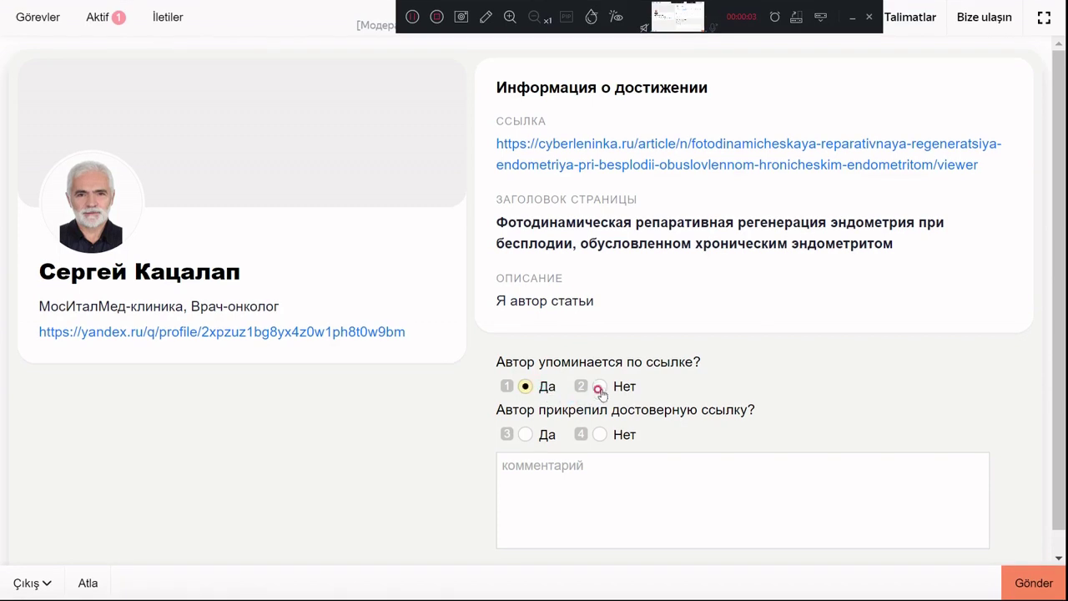
{"action": "left_click", "coordinate": [542, 412]}
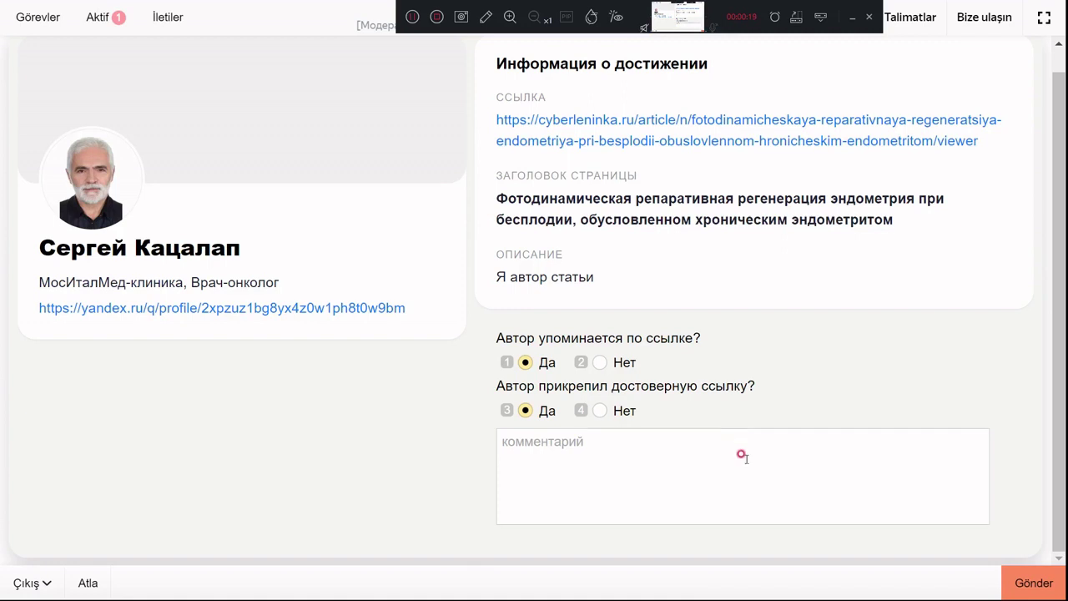
{"action": "left_click", "coordinate": [1044, 589]}
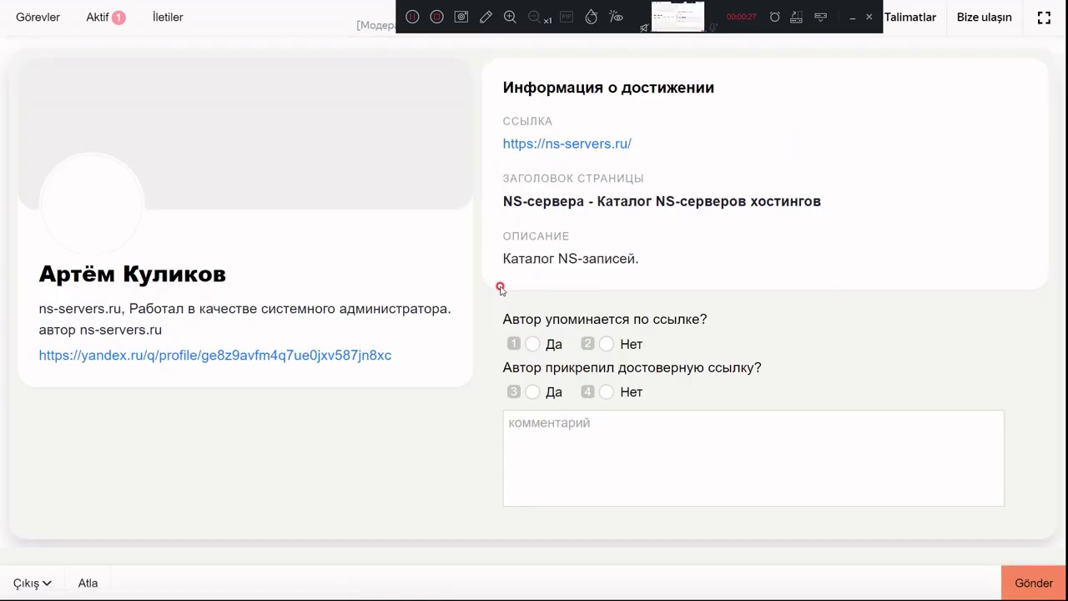
Mark the ns-servers.ru catalogue Нет for author mention and Да for reliable link, and submit the review.
{"action": "key", "text": "2"}
{"action": "key", "text": "3"}
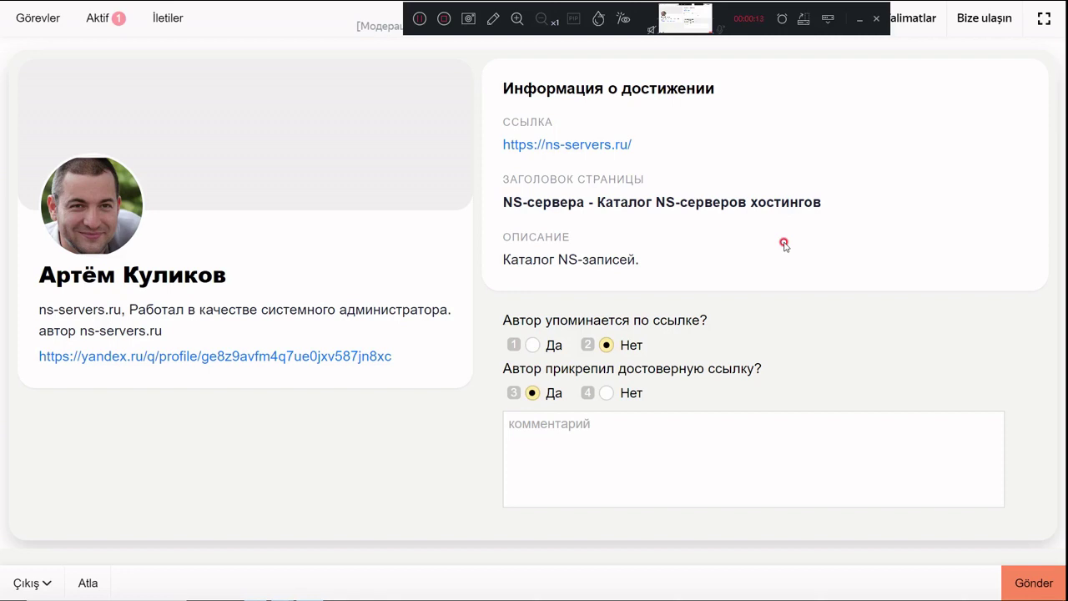
{"action": "left_click", "coordinate": [1026, 586]}
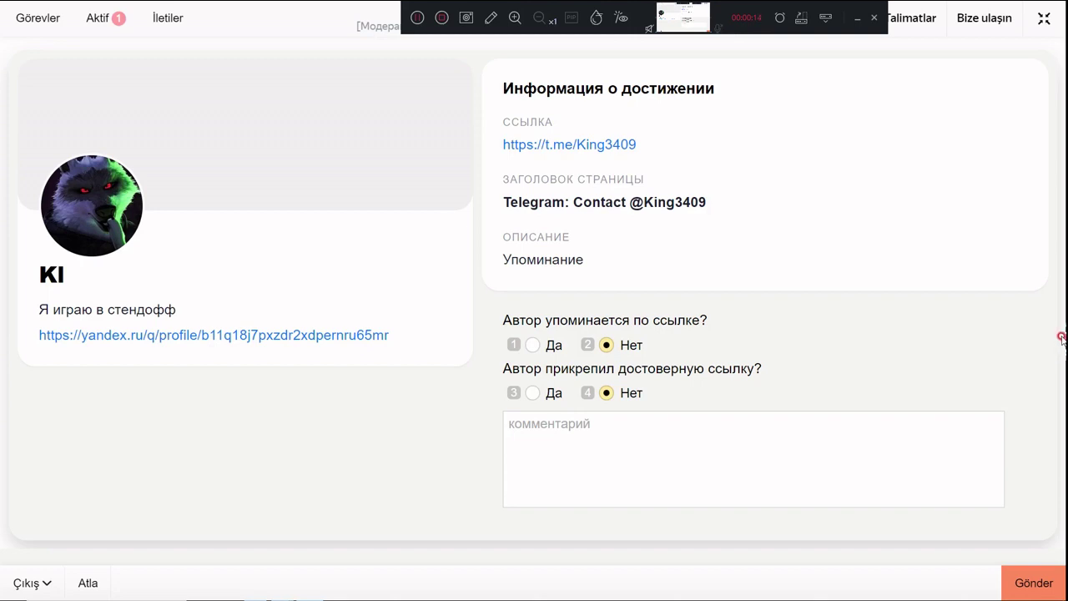
Submit the Telegram contact review with Нет for both questions and complete the sliding puzzle check.
{"action": "left_click", "coordinate": [1022, 586]}
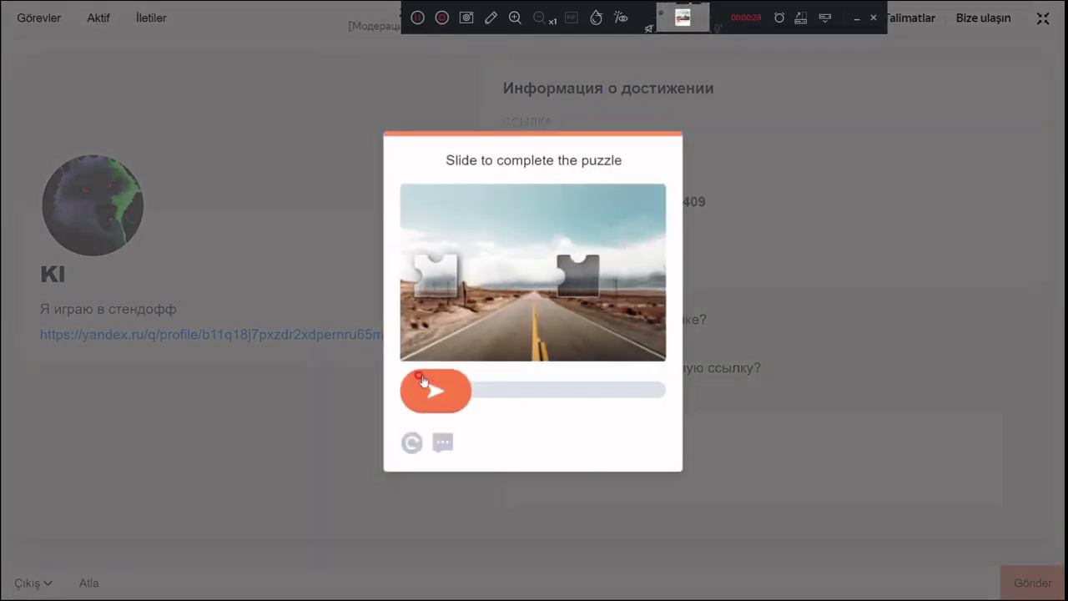
{"action": "left_click_drag", "start_coordinate": [422, 380], "coordinate": [580, 398]}
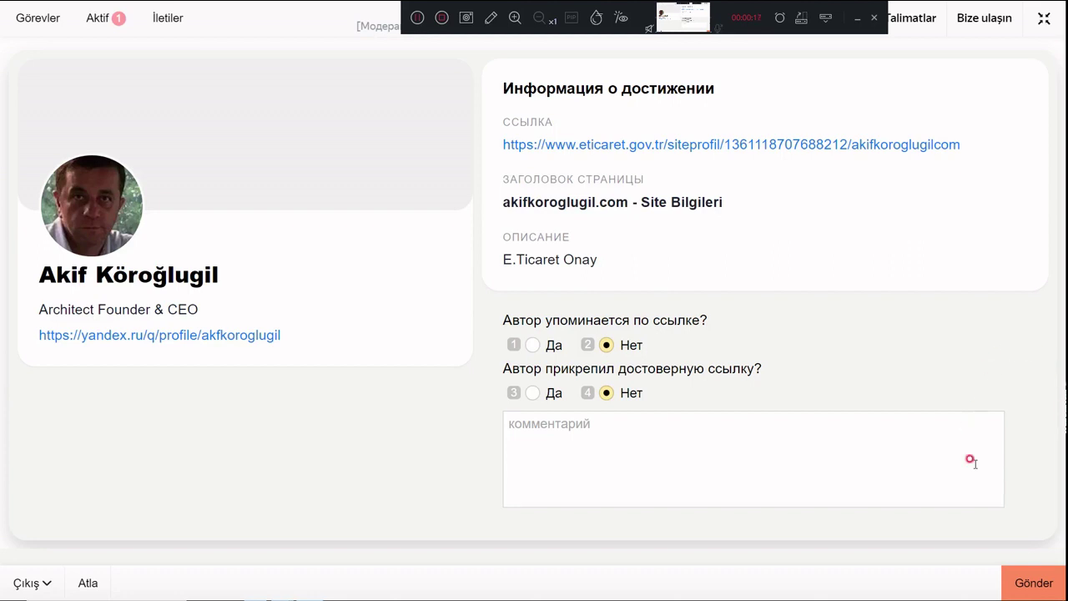
Submit the eticaret.gov.tr site profile review with Нет for both questions and leave full-screen view.
{"action": "left_click", "coordinate": [1019, 584]}
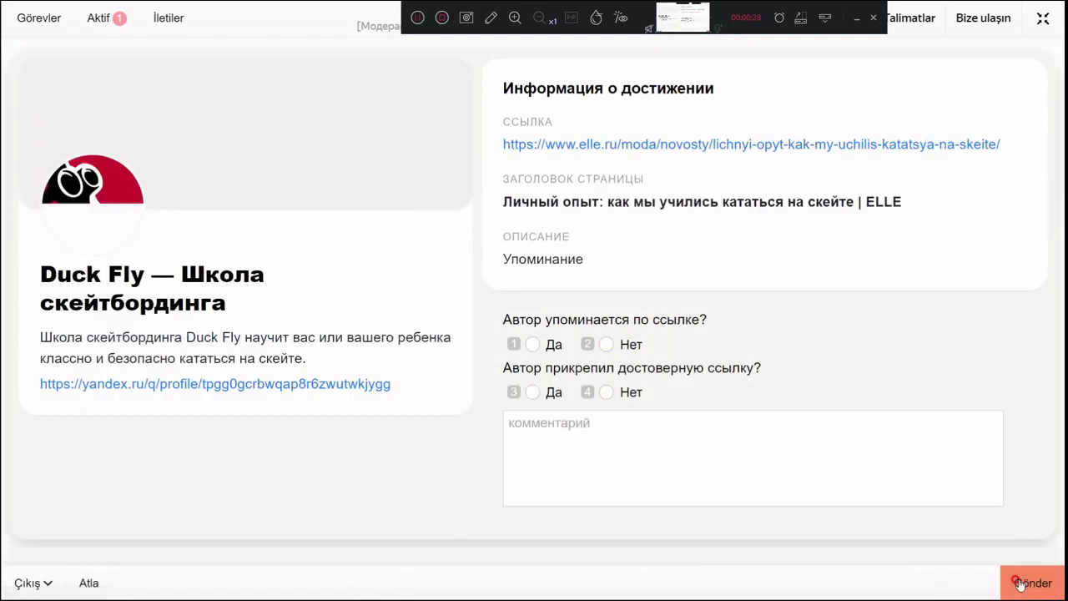
{"action": "key", "text": "Escape"}
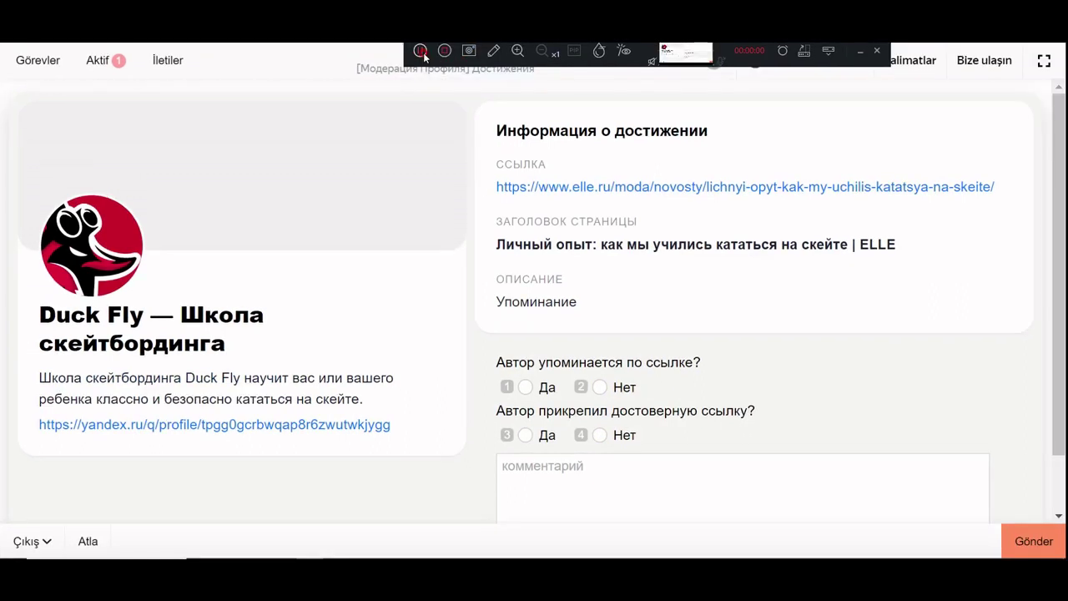
Check the linked ELLE skateboarding article for a Duck Fly mention, open its school link, and close both pages.
{"action": "left_click", "coordinate": [526, 189]}
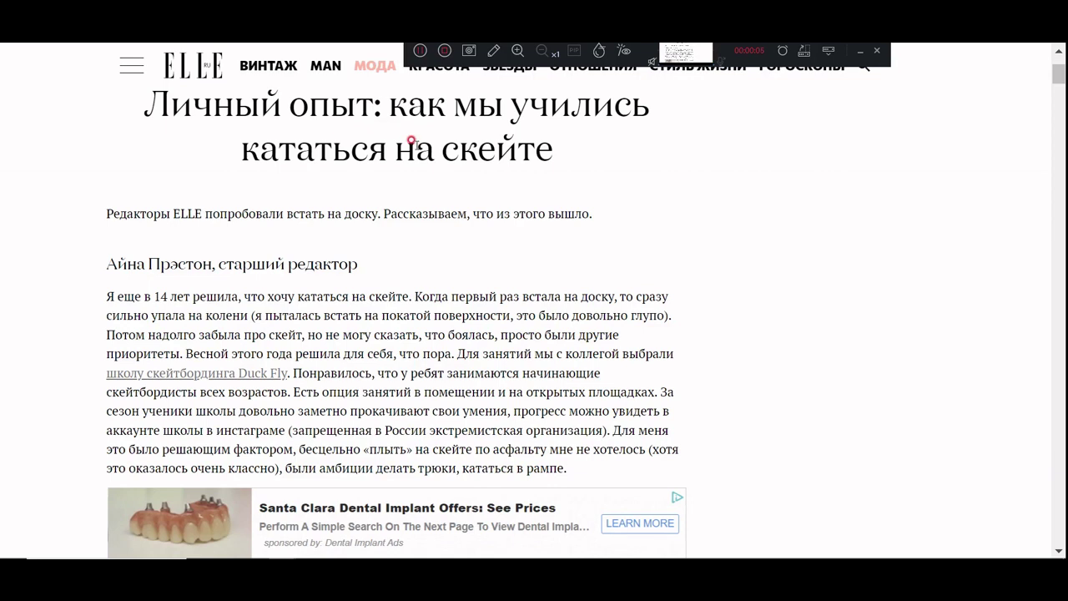
{"action": "scroll", "coordinate": [410, 140], "scroll_direction": "down", "scroll_amount": 2}
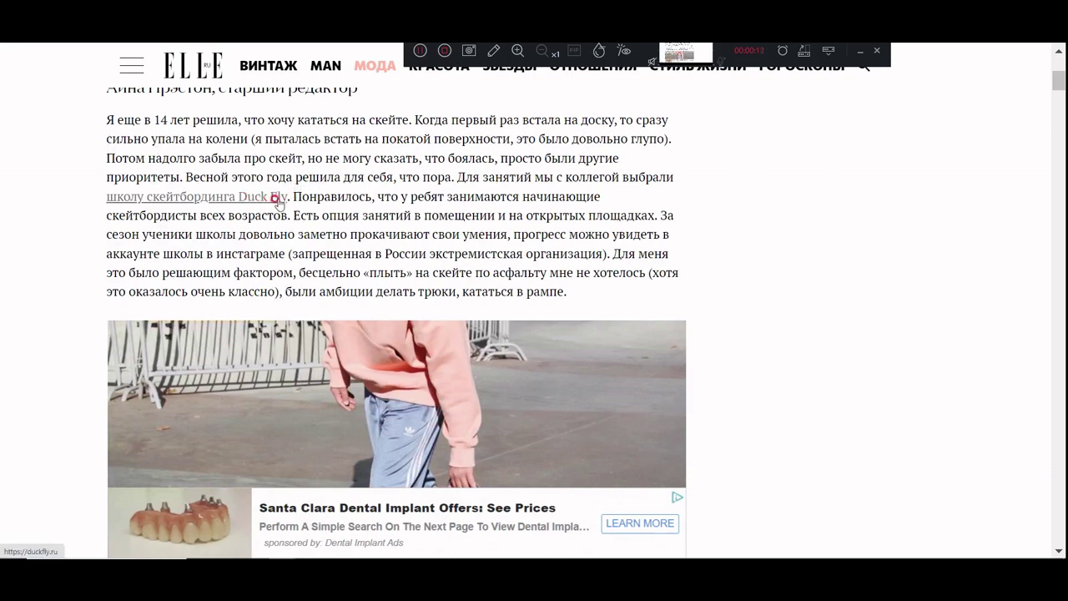
{"action": "left_click", "coordinate": [278, 198]}
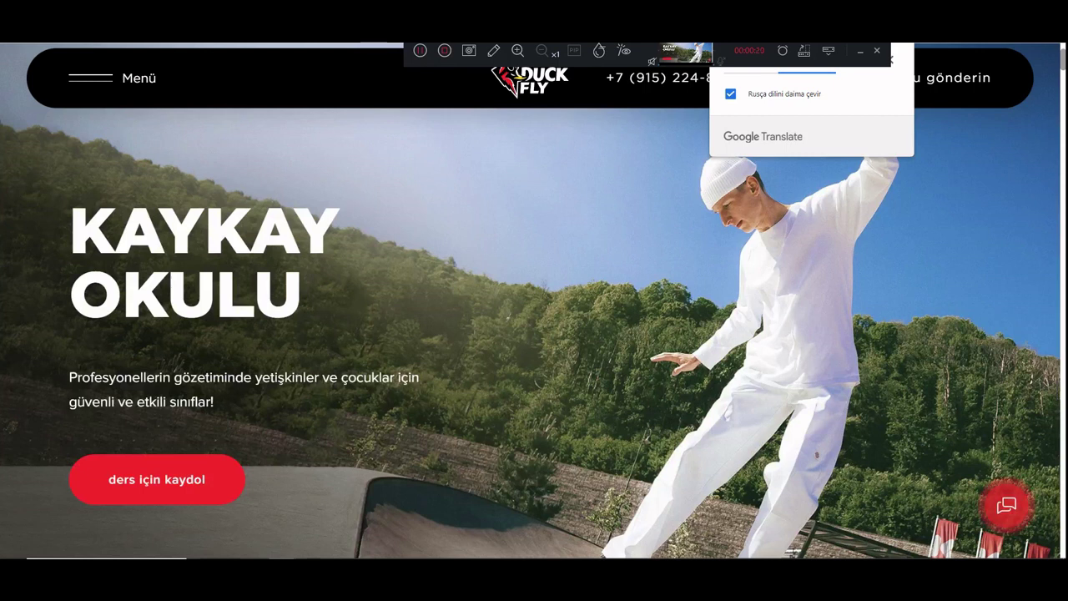
{"action": "key", "text": "ctrl+w"}
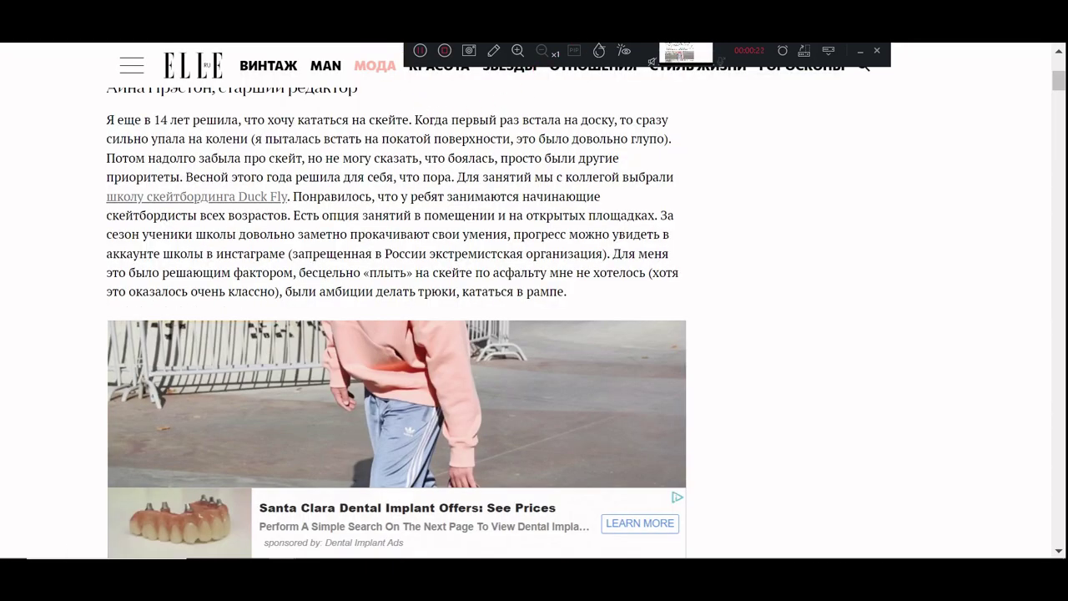
{"action": "key", "text": "ctrl+w"}
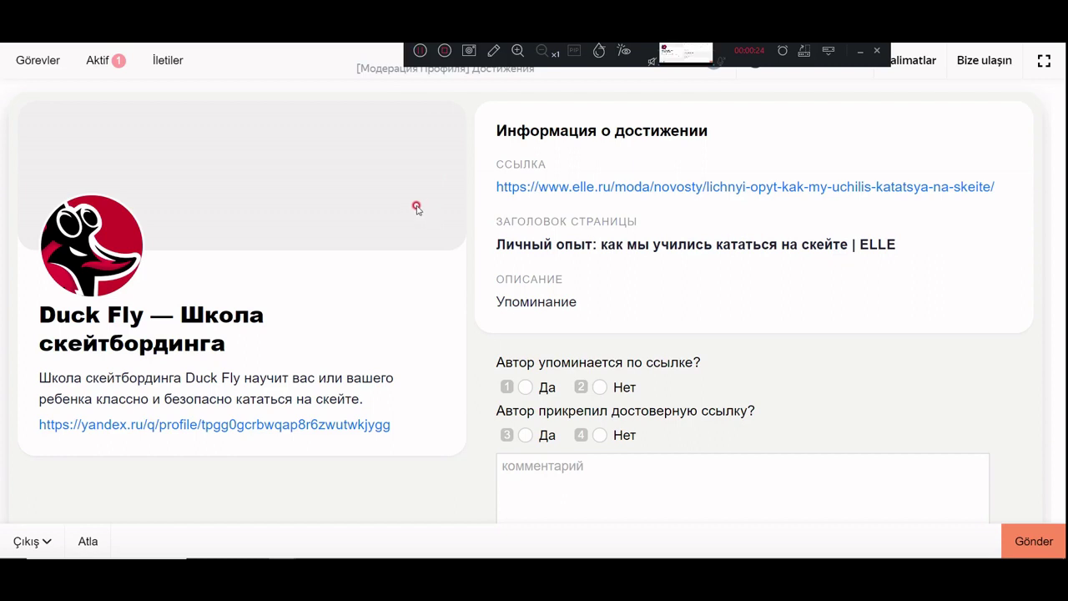
Answer Да for both the author mention and the reliable link on the Duck Fly task, and submit it.
{"action": "left_click", "coordinate": [528, 386]}
{"action": "left_click", "coordinate": [544, 435]}
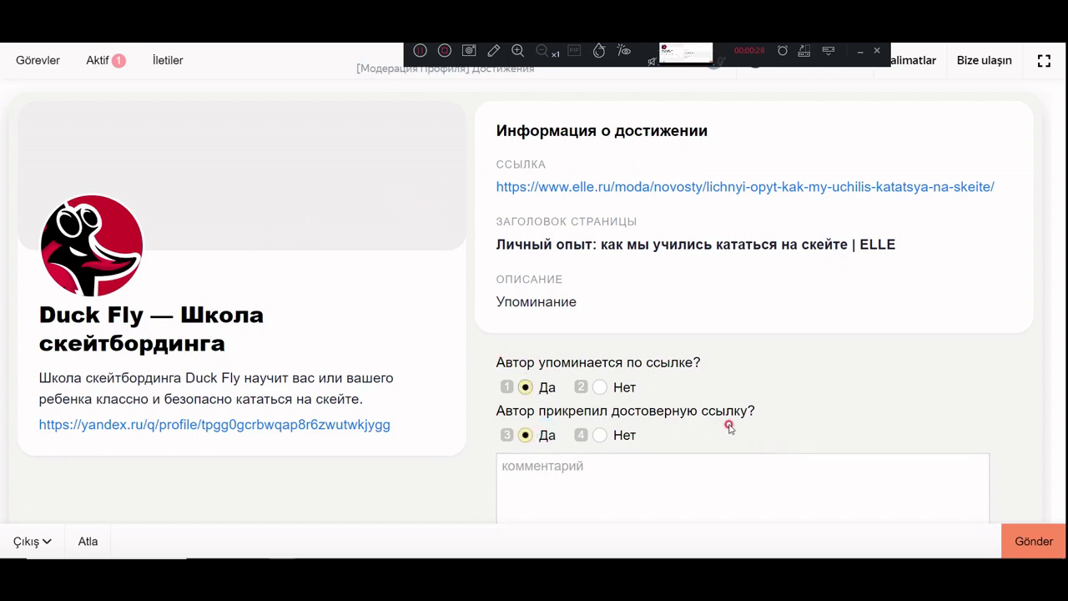
{"action": "left_click", "coordinate": [1031, 541]}
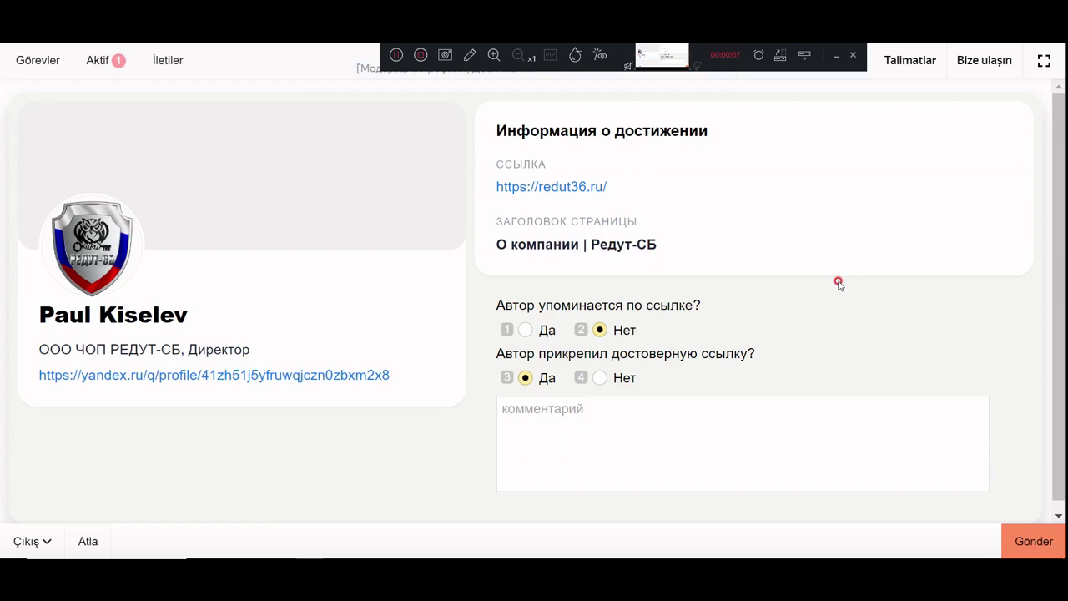
Open redut36.ru and look through the home page for the profile author, highlighting the founder's name in the company history.
{"action": "left_click", "coordinate": [593, 190]}
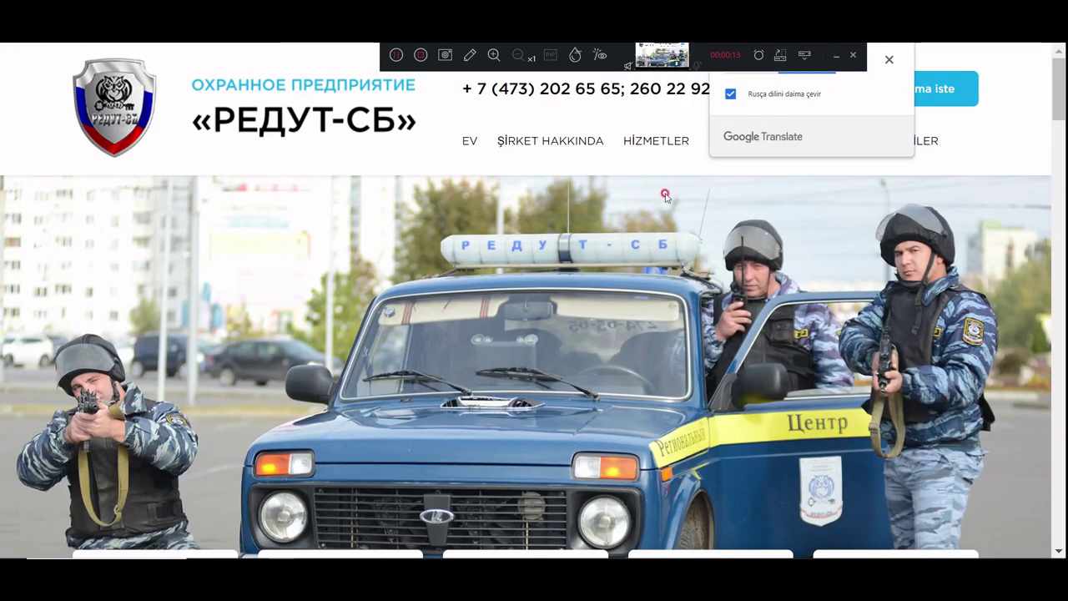
{"action": "left_click", "coordinate": [1057, 87]}
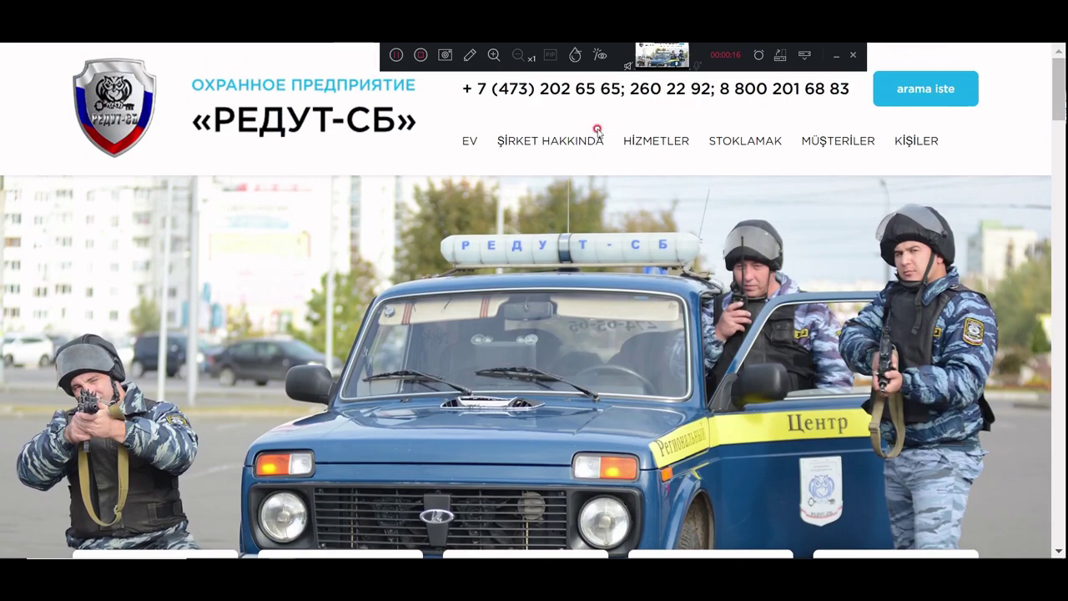
{"action": "left_click", "coordinate": [471, 142]}
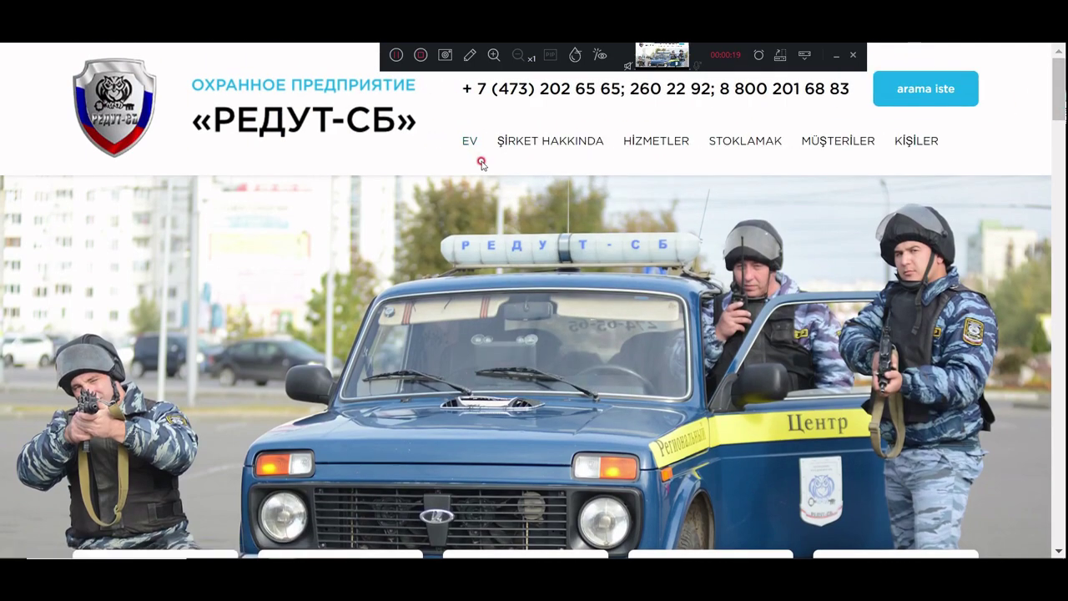
{"action": "scroll", "coordinate": [580, 239], "scroll_direction": "down", "scroll_amount": 3}
{"action": "scroll", "coordinate": [580, 239], "scroll_direction": "down", "scroll_amount": 15}
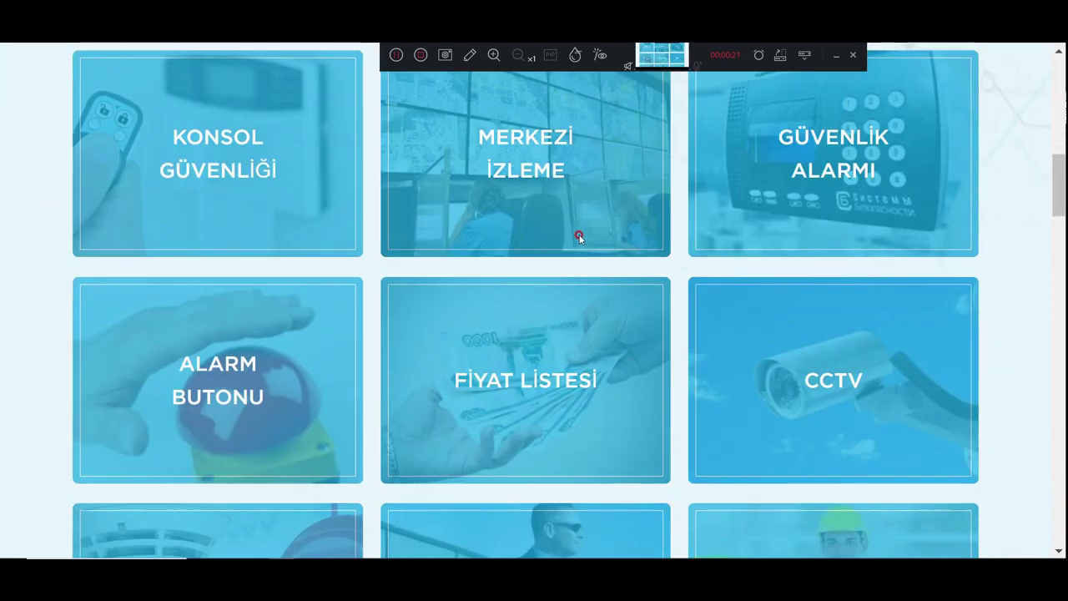
{"action": "scroll", "coordinate": [580, 238], "scroll_direction": "down", "scroll_amount": 15}
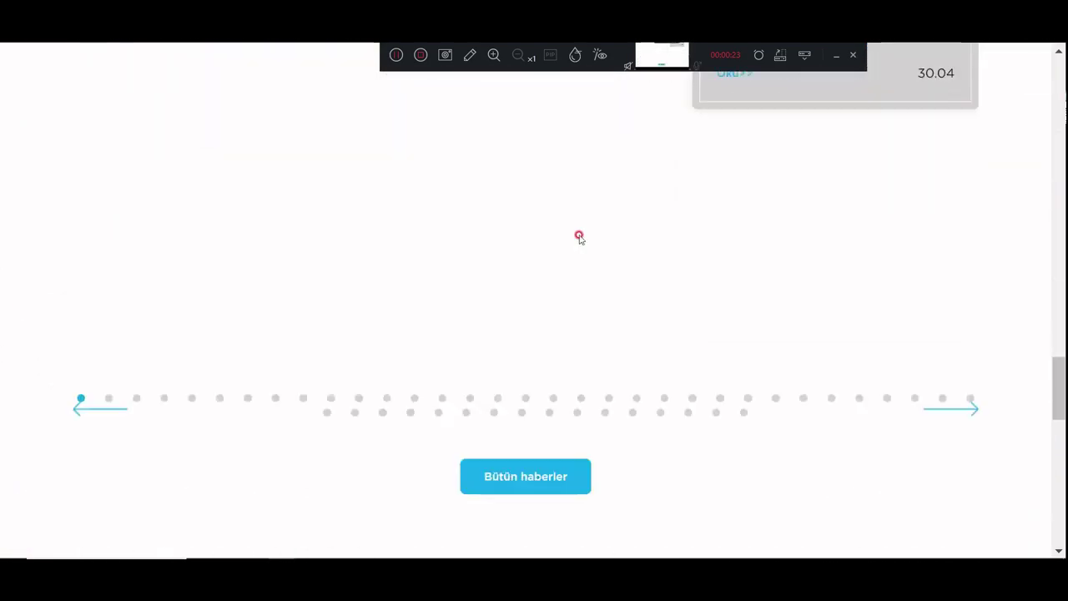
{"action": "scroll", "coordinate": [579, 238], "scroll_direction": "down", "scroll_amount": 7}
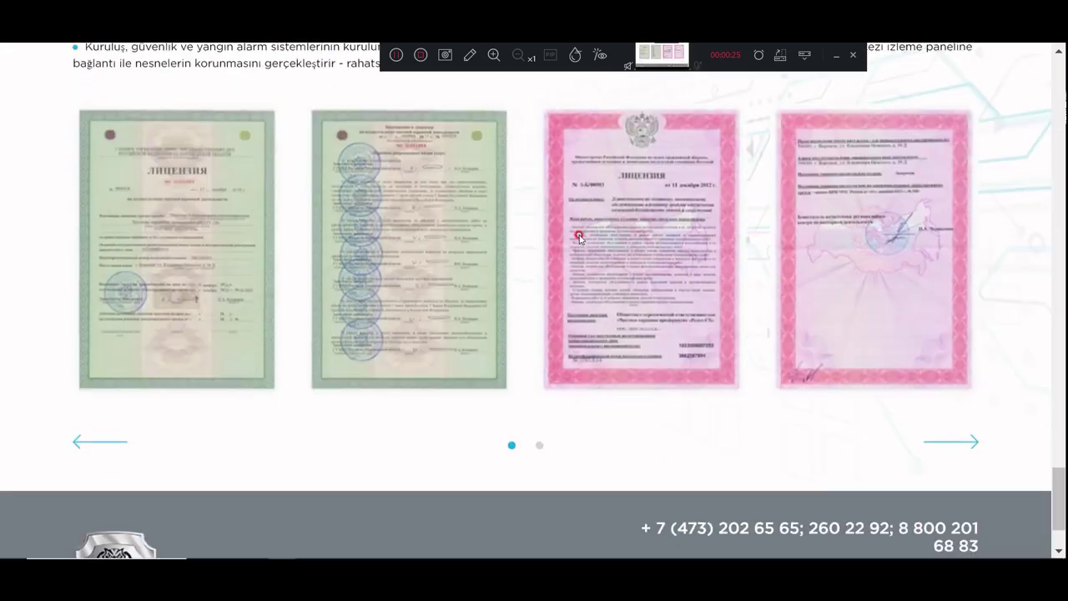
{"action": "scroll", "coordinate": [577, 239], "scroll_direction": "up", "scroll_amount": 4}
{"action": "scroll", "coordinate": [577, 238], "scroll_direction": "down", "scroll_amount": 4}
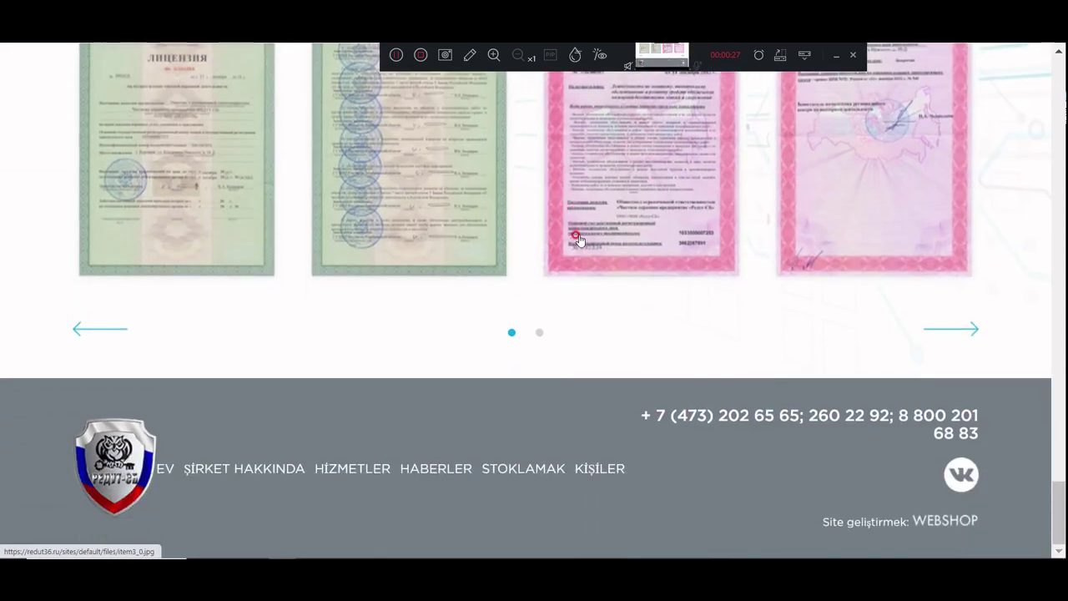
{"action": "scroll", "coordinate": [578, 239], "scroll_direction": "up", "scroll_amount": 6}
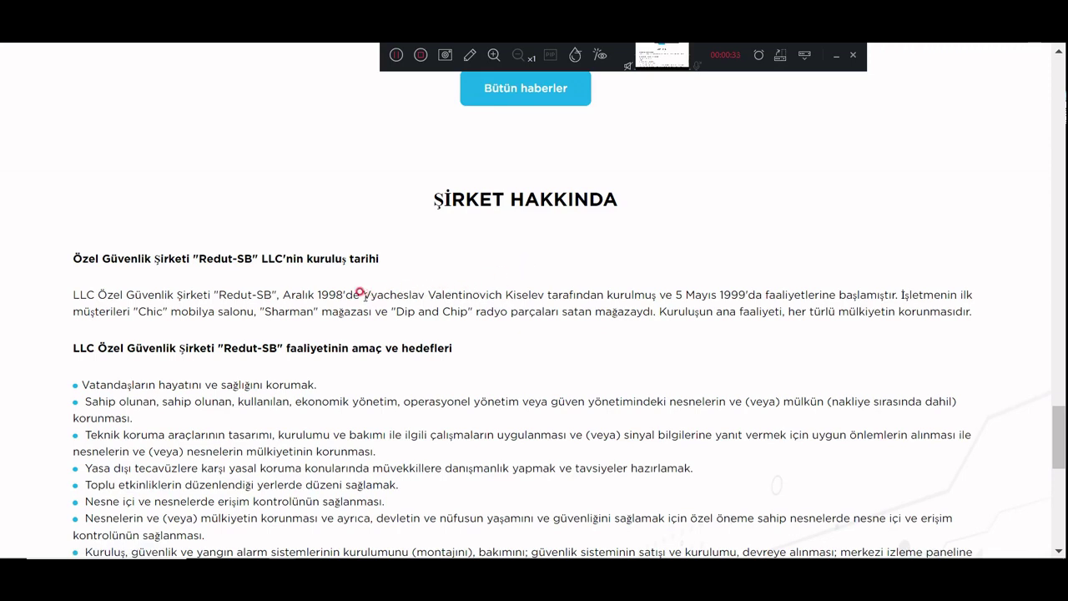
{"action": "left_click_drag", "start_coordinate": [362, 294], "coordinate": [544, 294]}
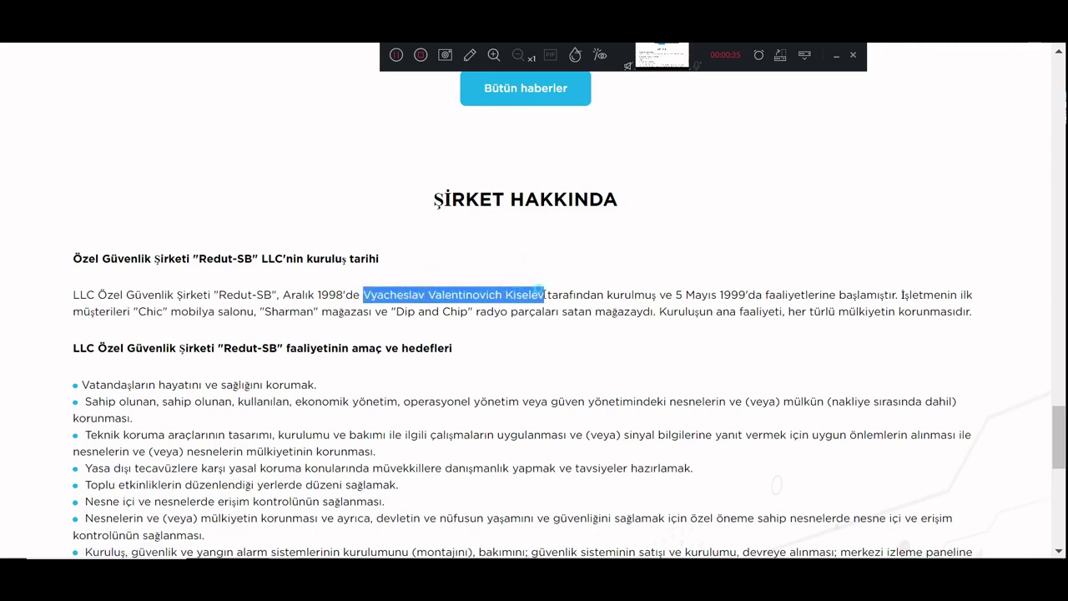
Compare the profile author's name with the founder's name on redut36.ru, and show the company history in its original Russian.
{"action": "key", "text": "ctrl+w"}
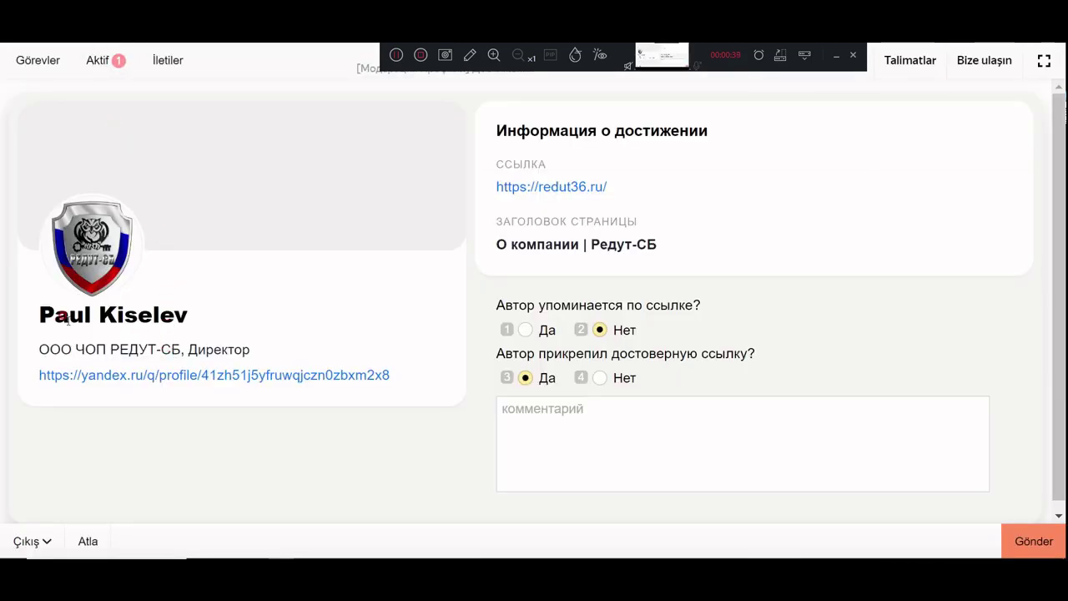
{"action": "left_click_drag", "start_coordinate": [38, 314], "coordinate": [92, 315]}
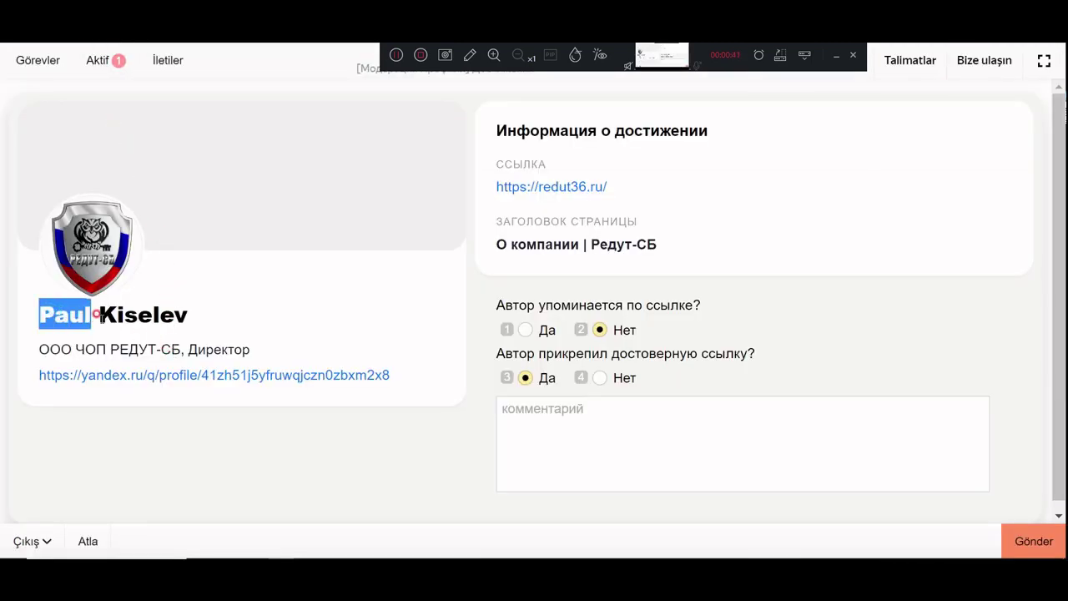
{"action": "left_click", "coordinate": [189, 262]}
{"action": "key", "text": "alt+Tab"}
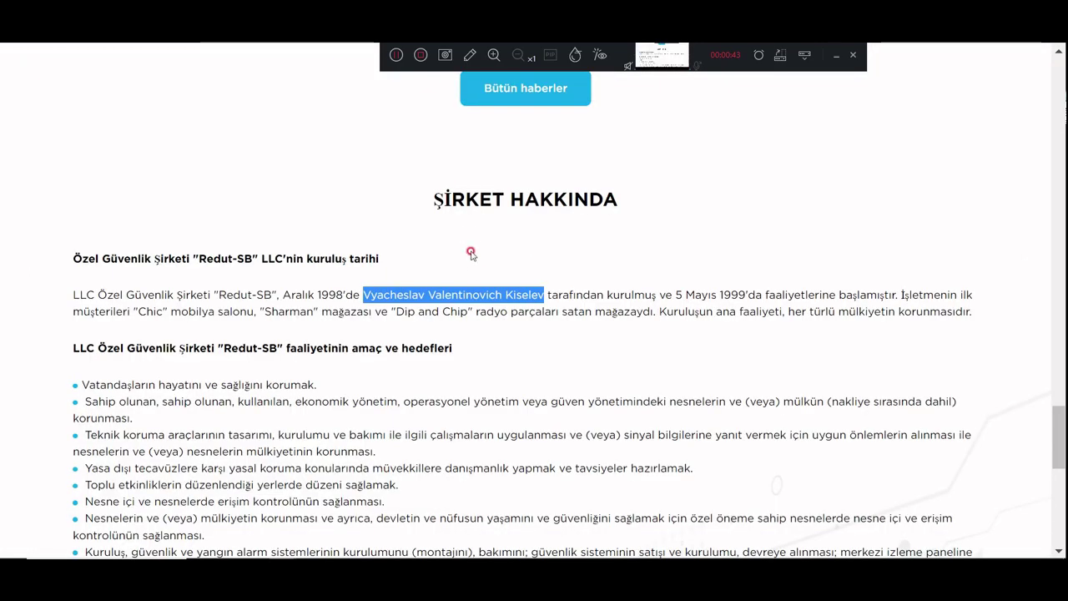
{"action": "left_click", "coordinate": [474, 281]}
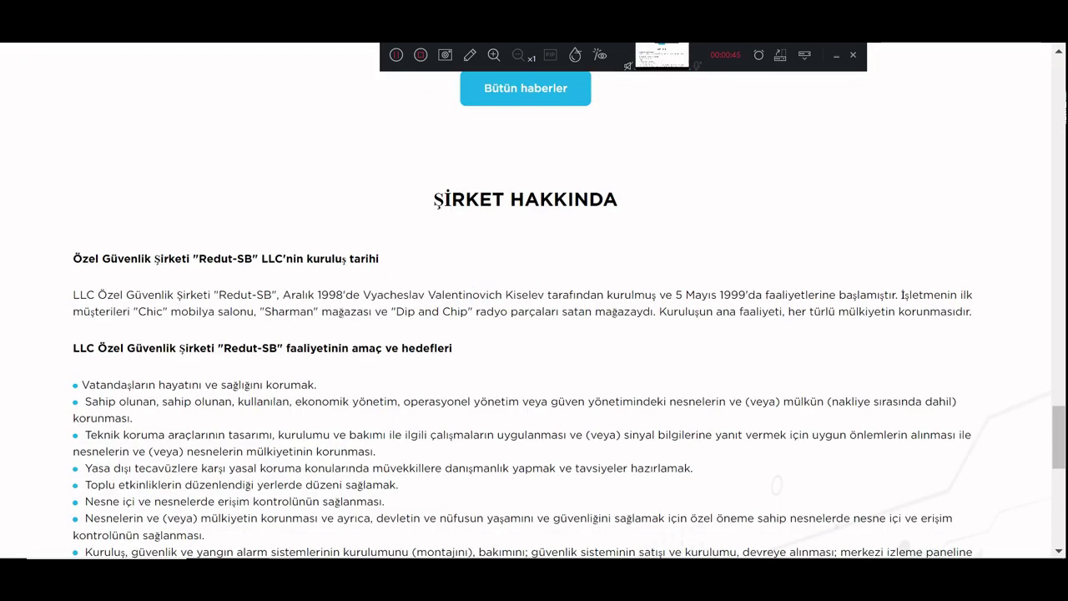
{"action": "left_click", "coordinate": [753, 73]}
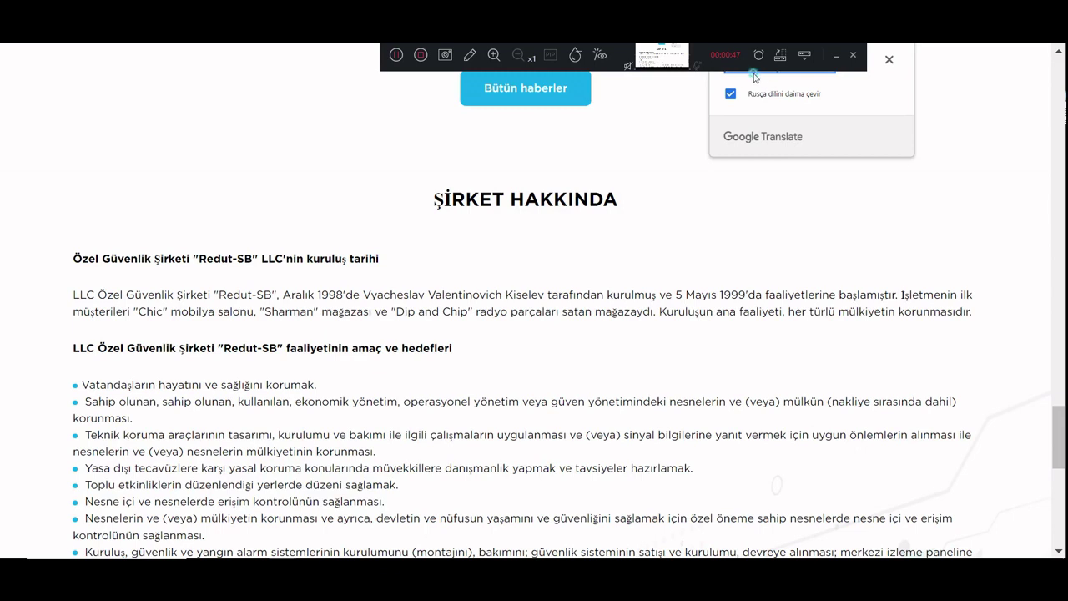
{"action": "left_click", "coordinate": [464, 159]}
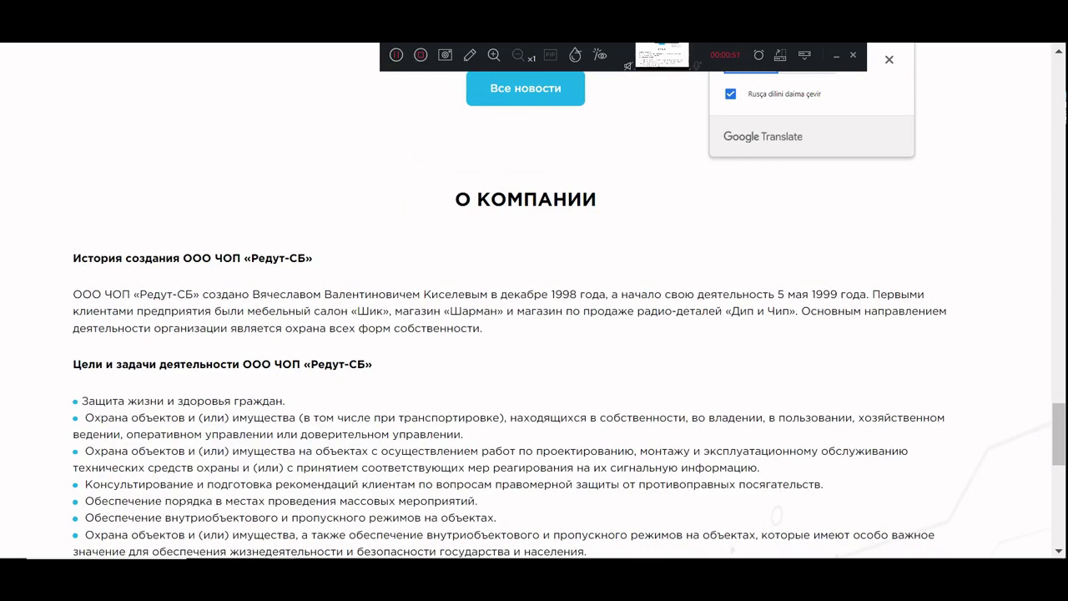
Submit the redut36.ru task with Нет for author mention and Да for reliable link, and the planfact.io task with Да for both.
{"action": "key", "text": "ctrl+w"}
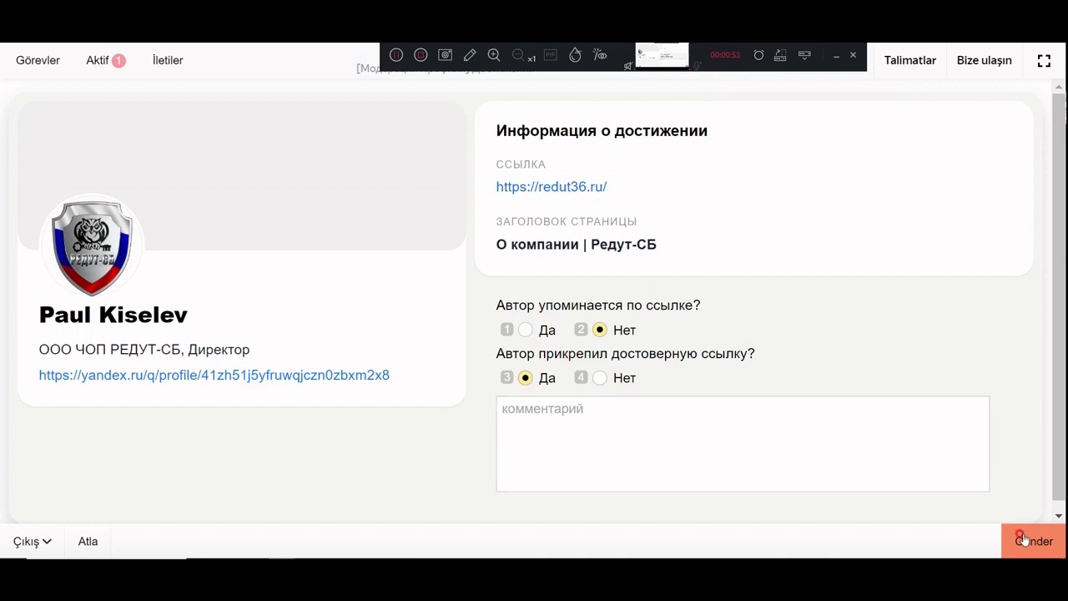
{"action": "left_click", "coordinate": [1022, 540]}
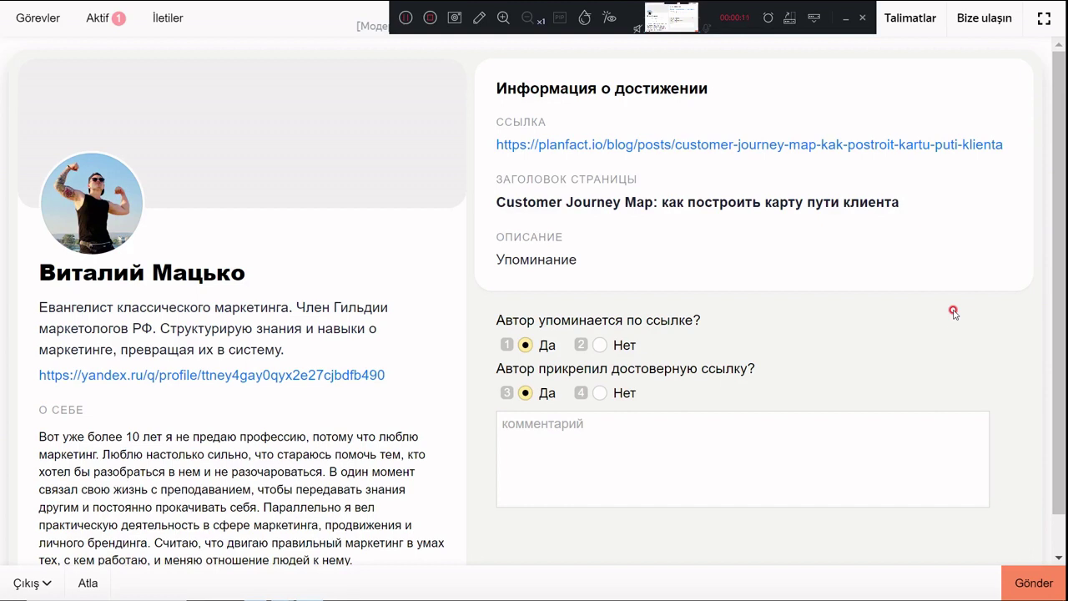
{"action": "left_click", "coordinate": [1012, 590]}
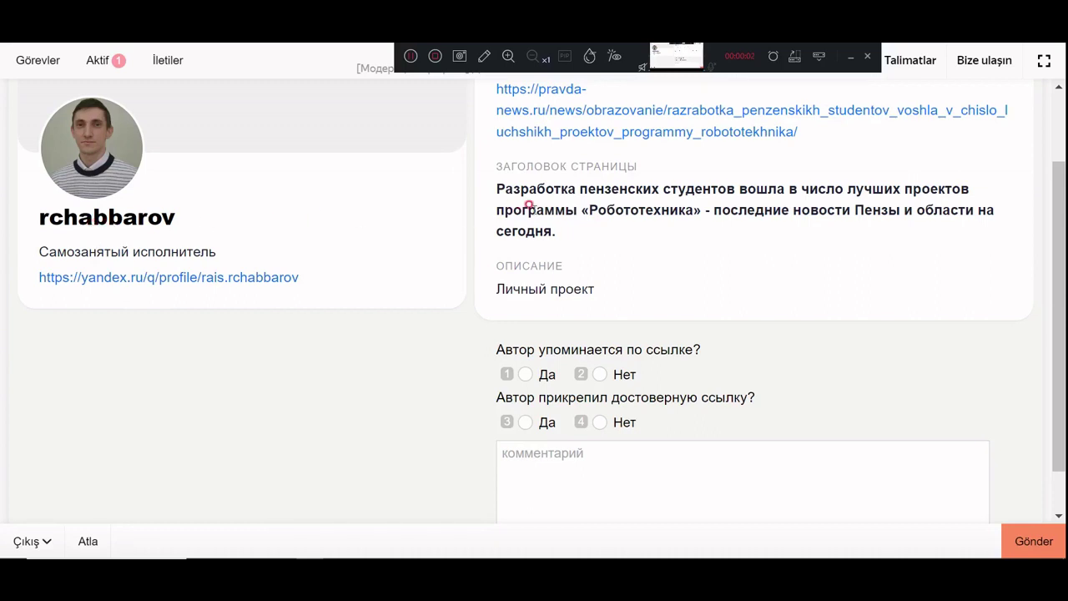
Open the linked pravda-news.ru robotics article, read it for the author's name, view the site's services page in Russian, and close it.
{"action": "left_click", "coordinate": [623, 134]}
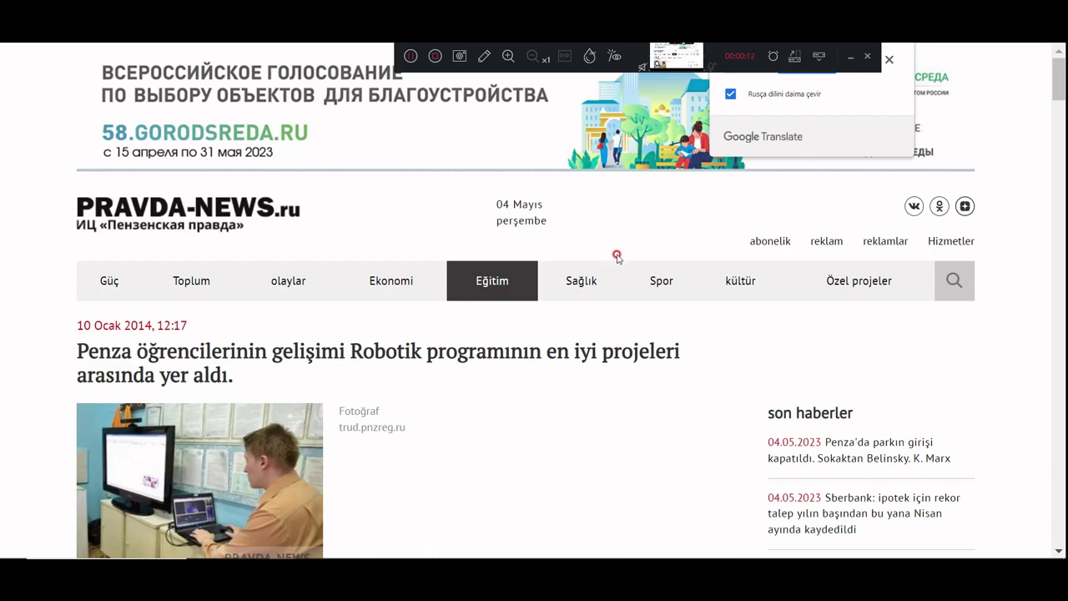
{"action": "scroll", "coordinate": [616, 256], "scroll_direction": "down", "scroll_amount": 5}
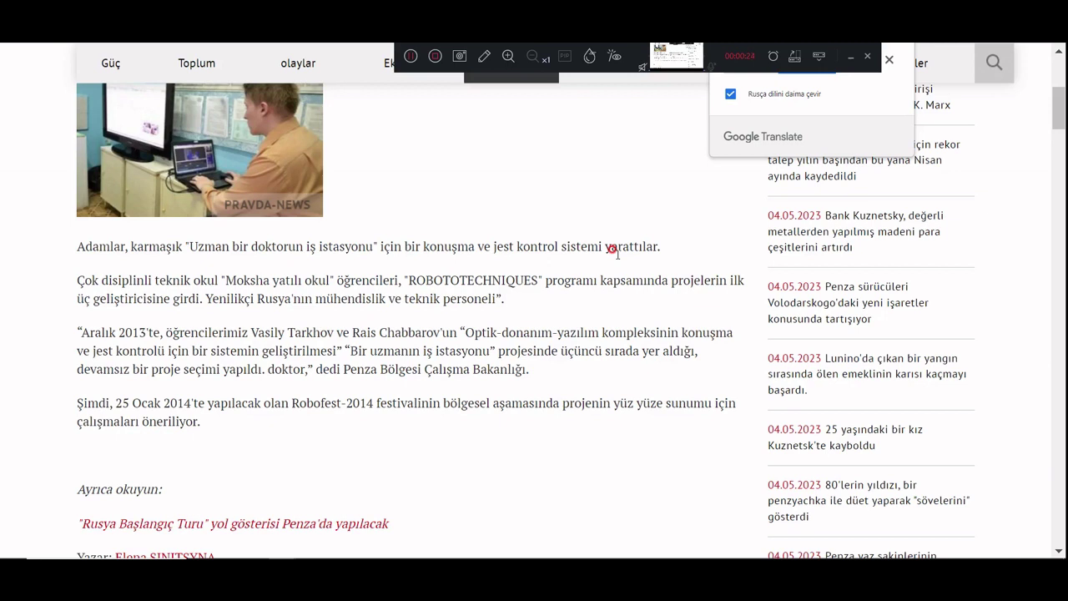
{"action": "left_click", "coordinate": [411, 55]}
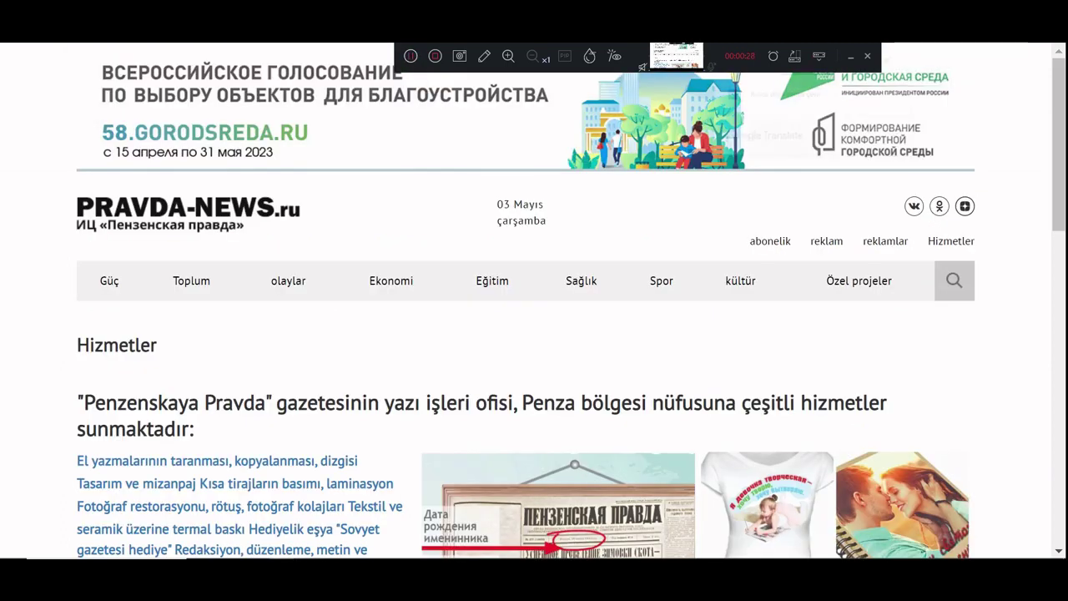
{"action": "left_click", "coordinate": [761, 82]}
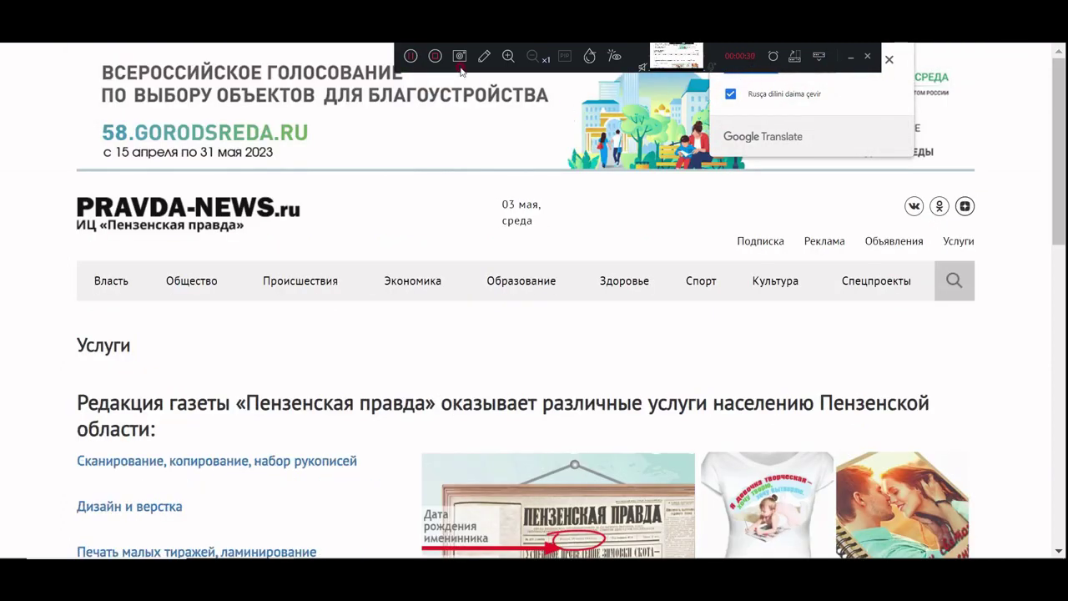
{"action": "key", "text": "ctrl+w"}
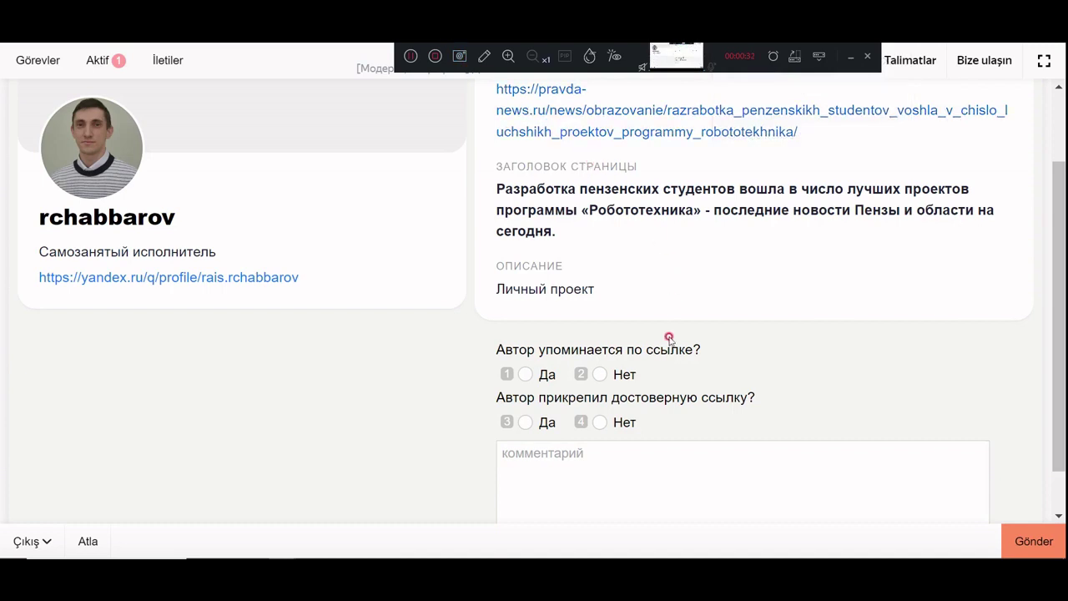
Answer Нет for the author mention and Да for the reliable link on the pravda-news.ru task, and submit it.
{"action": "left_click", "coordinate": [629, 373]}
{"action": "left_click", "coordinate": [546, 422]}
{"action": "left_click", "coordinate": [1033, 543]}
{"action": "left_click", "coordinate": [1033, 550]}
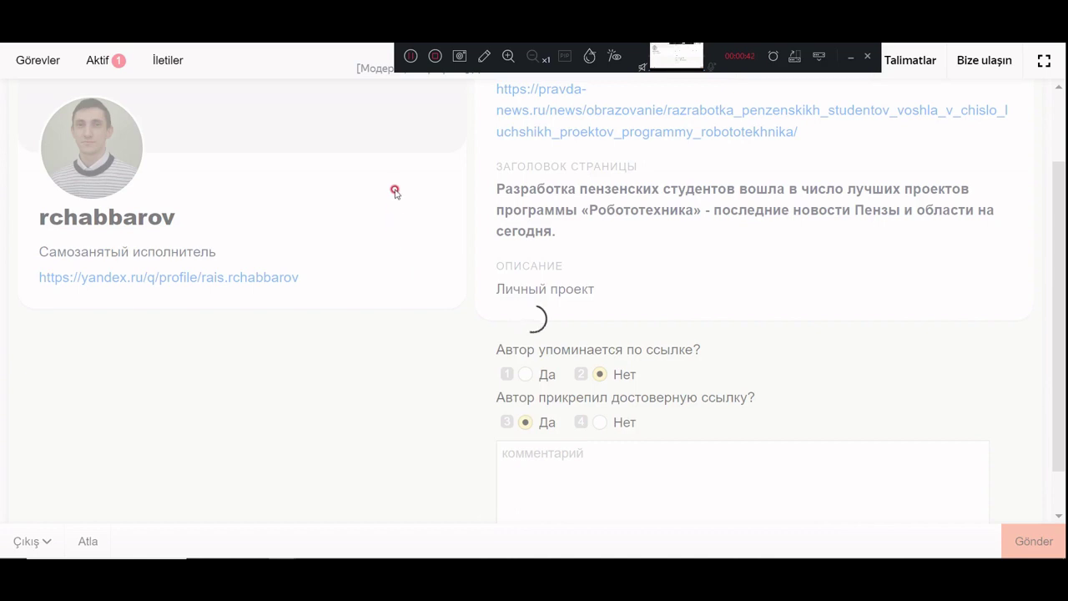
{"action": "left_click", "coordinate": [409, 58]}
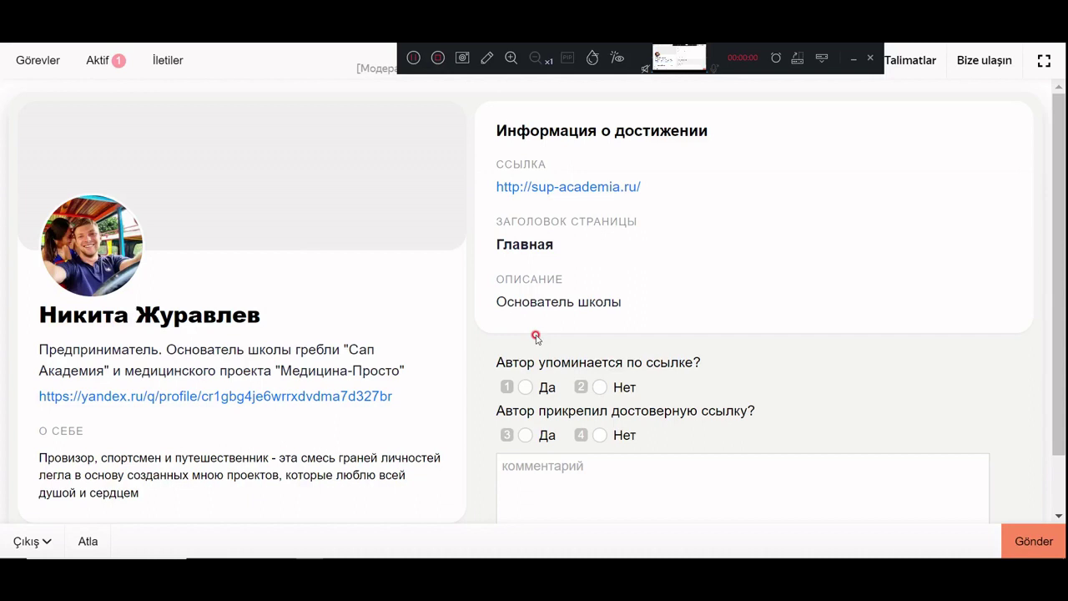
Open sup-academia.ru from the school founder's task, check its blog overview, and return to the site's home page.
{"action": "left_click", "coordinate": [571, 189]}
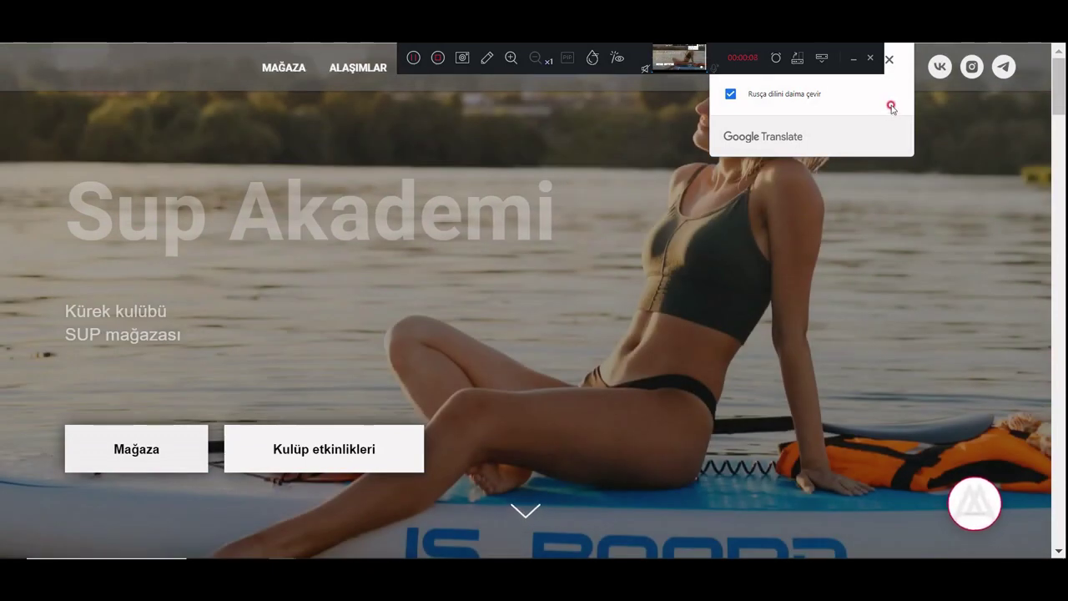
{"action": "left_click", "coordinate": [889, 62]}
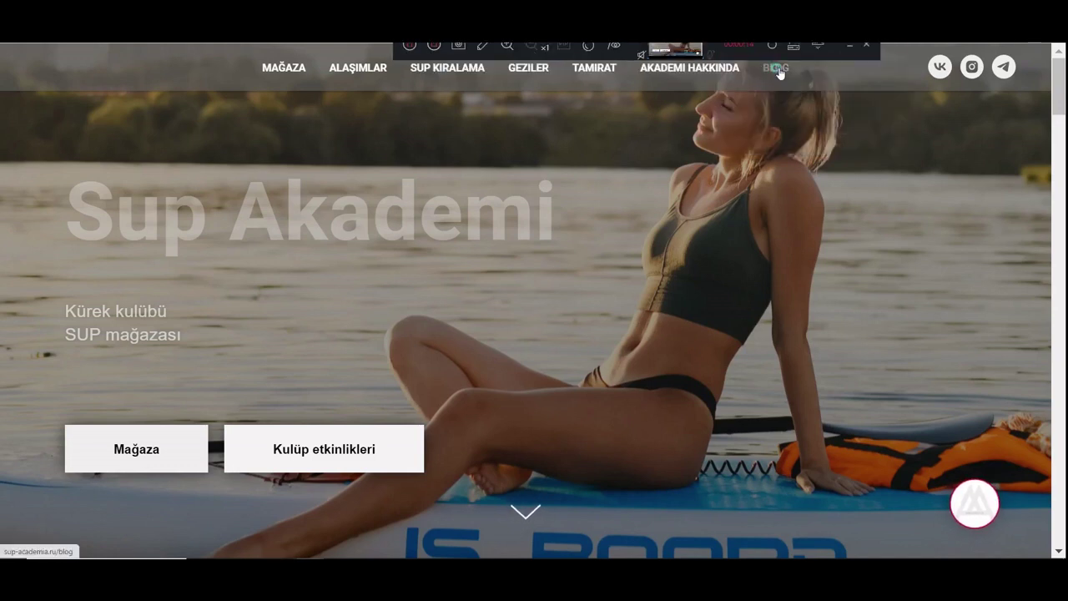
{"action": "left_click", "coordinate": [775, 69]}
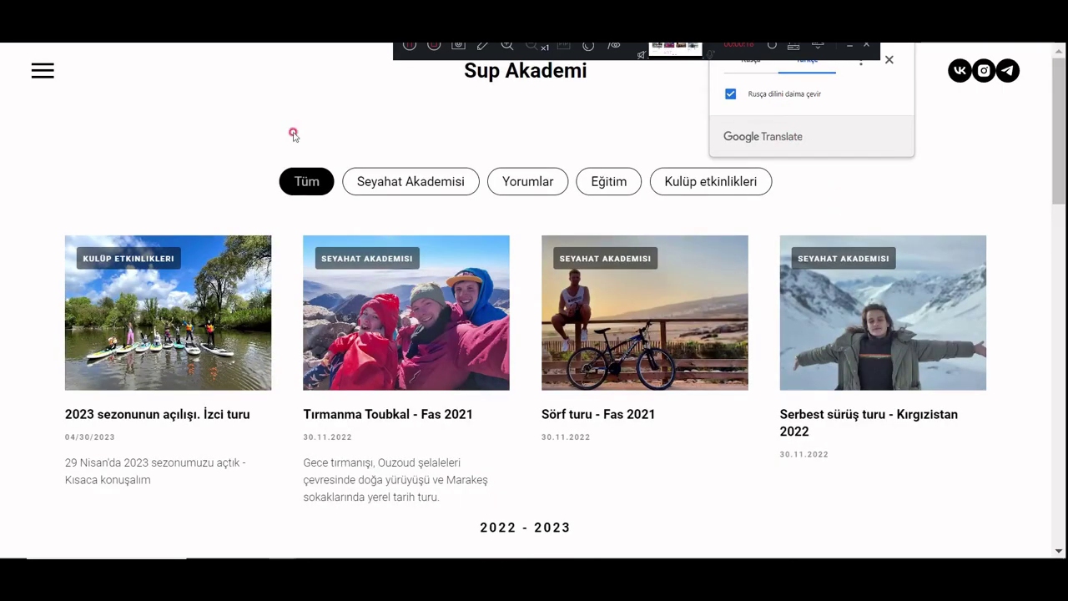
{"action": "left_click", "coordinate": [44, 71]}
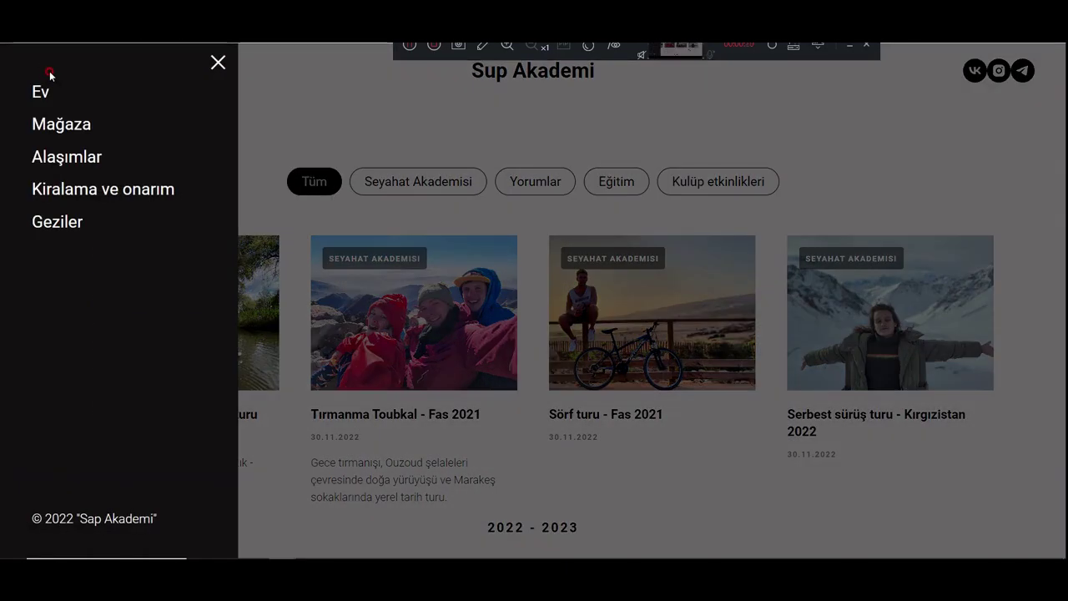
{"action": "left_click", "coordinate": [42, 93]}
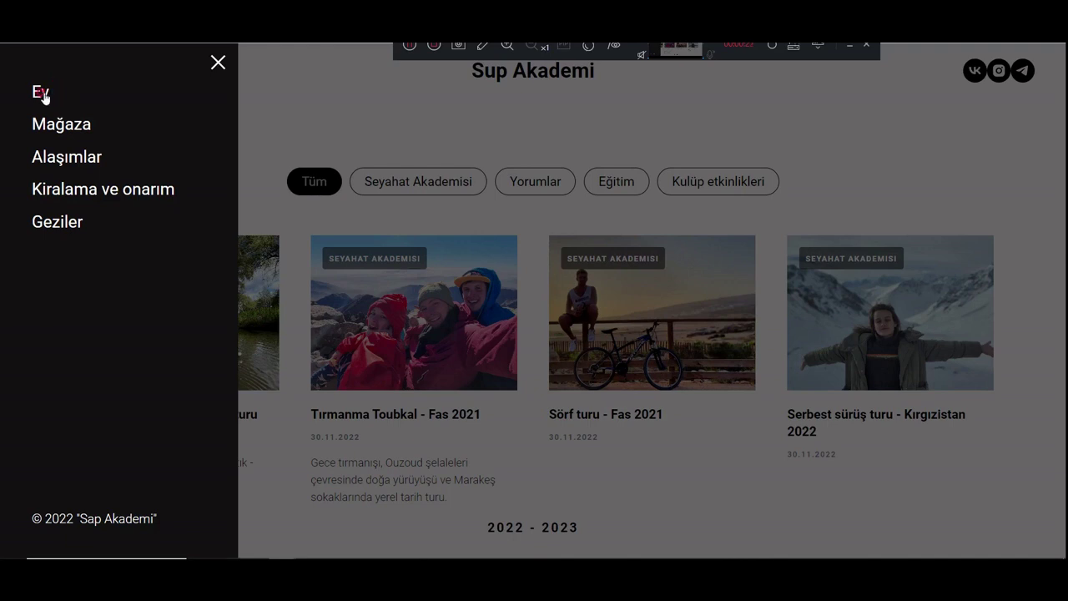
Look through the Sup Academia home page, from the club features to the academy life section, for a mention of the author.
{"action": "scroll", "coordinate": [485, 274], "scroll_direction": "down", "scroll_amount": 2}
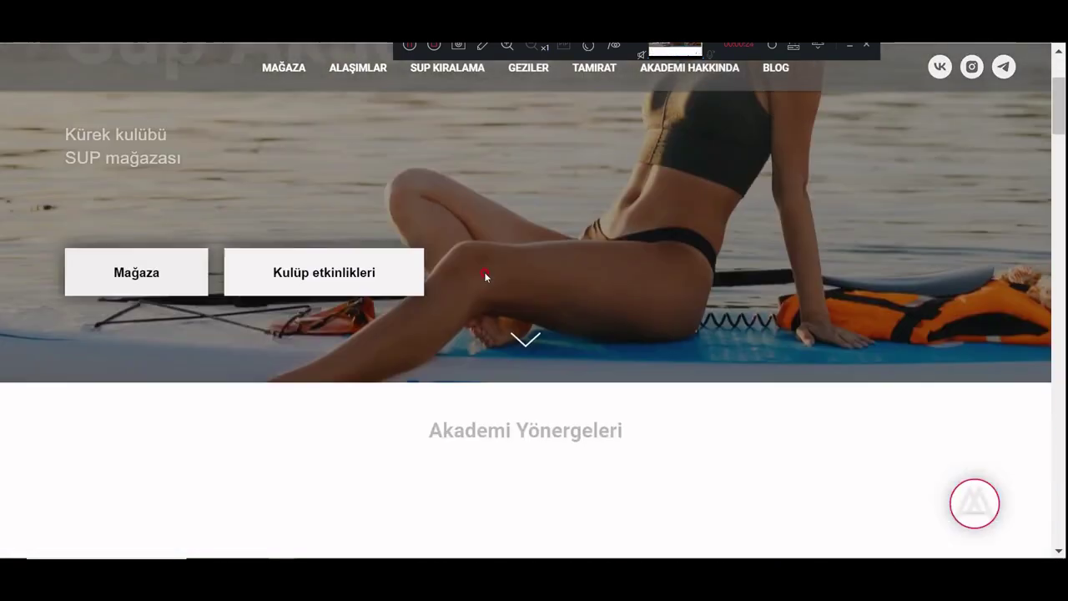
{"action": "scroll", "coordinate": [485, 275], "scroll_direction": "down", "scroll_amount": 3}
{"action": "scroll", "coordinate": [485, 274], "scroll_direction": "down", "scroll_amount": 5}
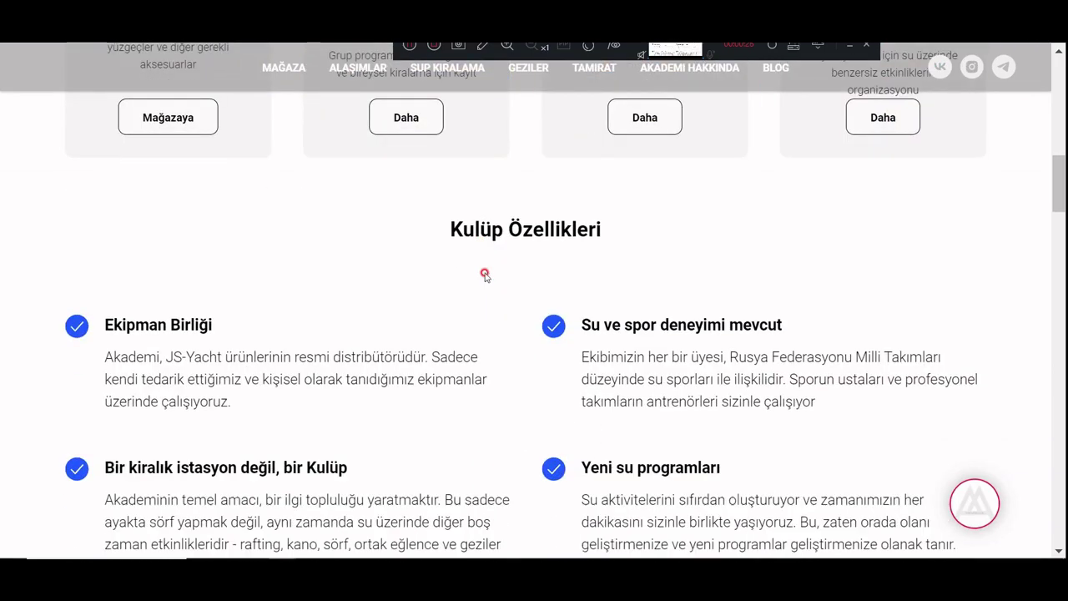
{"action": "scroll", "coordinate": [484, 274], "scroll_direction": "down", "scroll_amount": 10}
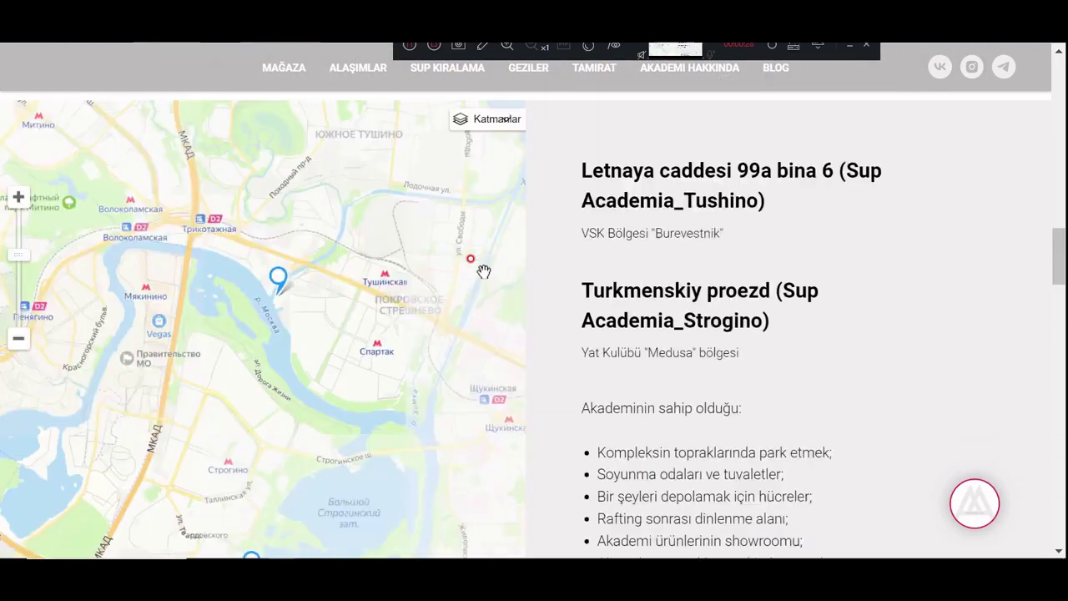
{"action": "scroll", "coordinate": [484, 271], "scroll_direction": "down", "scroll_amount": 10}
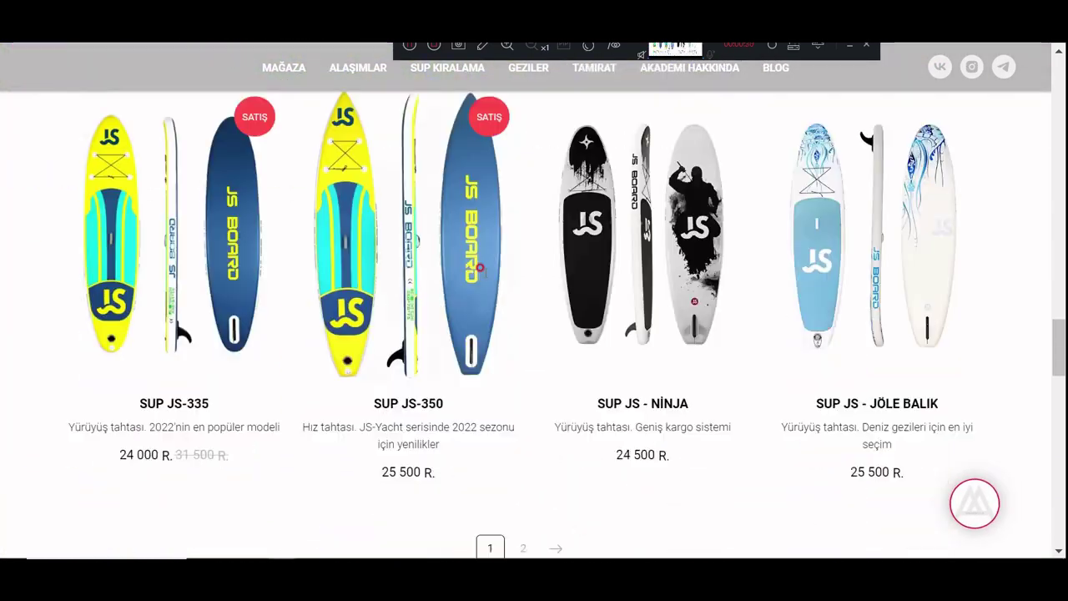
{"action": "scroll", "coordinate": [482, 269], "scroll_direction": "down", "scroll_amount": 3}
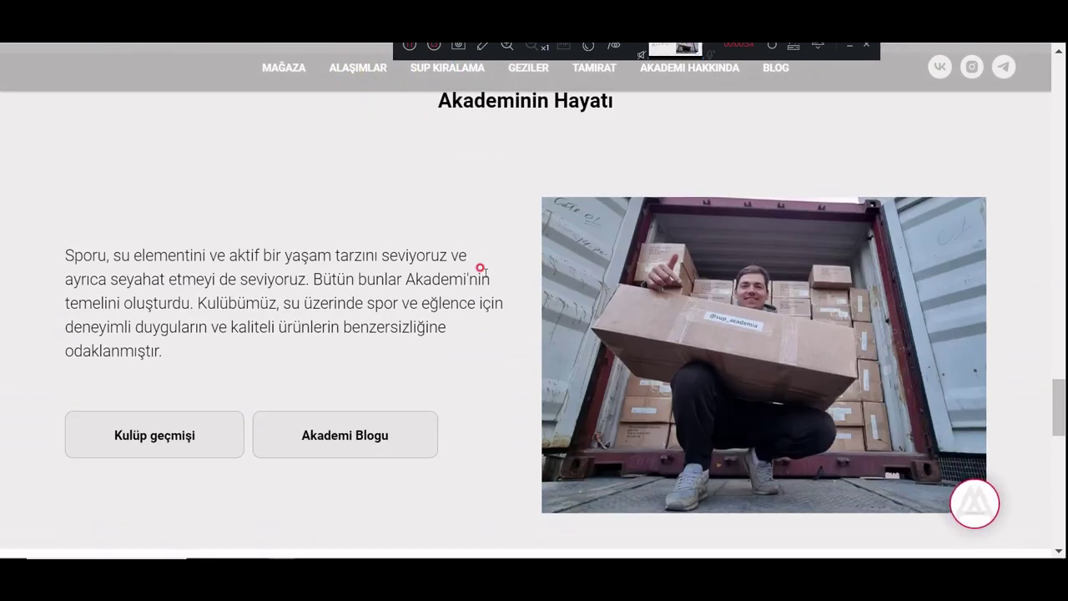
{"action": "scroll", "coordinate": [481, 266], "scroll_direction": "down", "scroll_amount": 3}
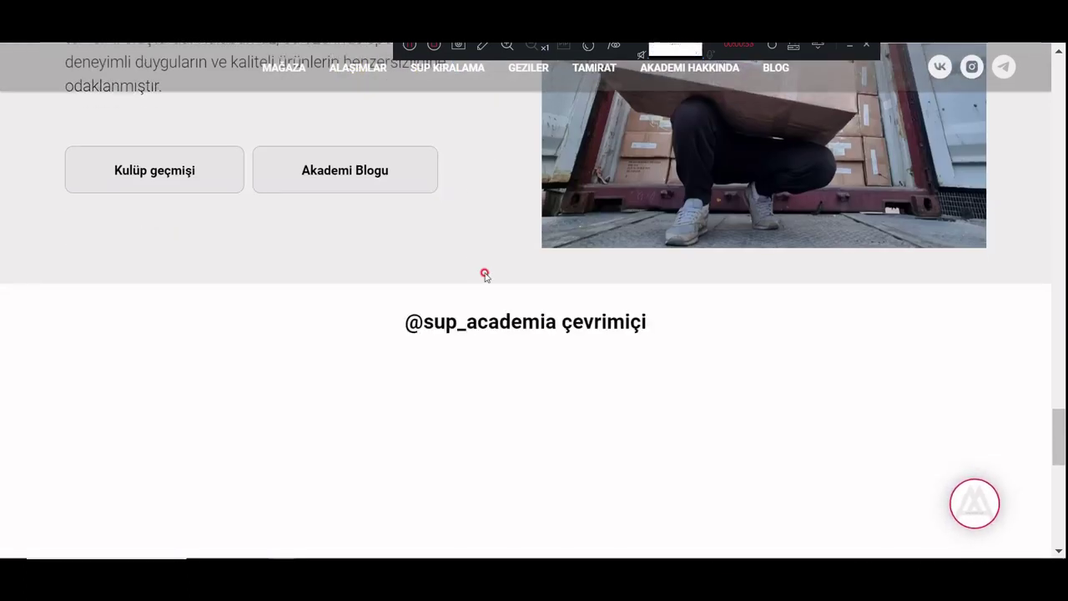
{"action": "scroll", "coordinate": [484, 273], "scroll_direction": "up", "scroll_amount": 5}
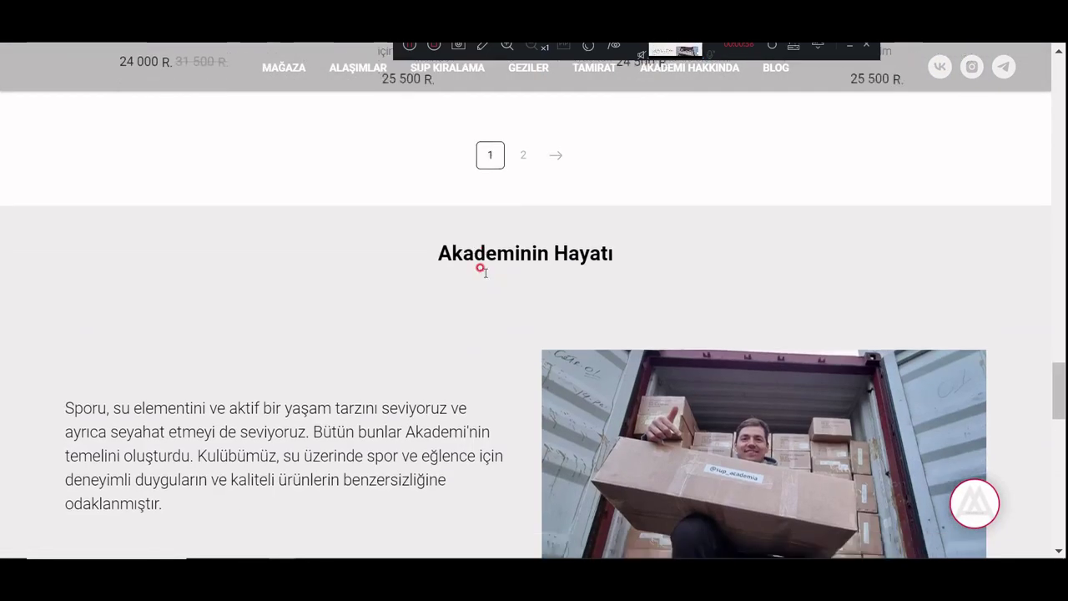
{"action": "scroll", "coordinate": [480, 269], "scroll_direction": "down", "scroll_amount": 3}
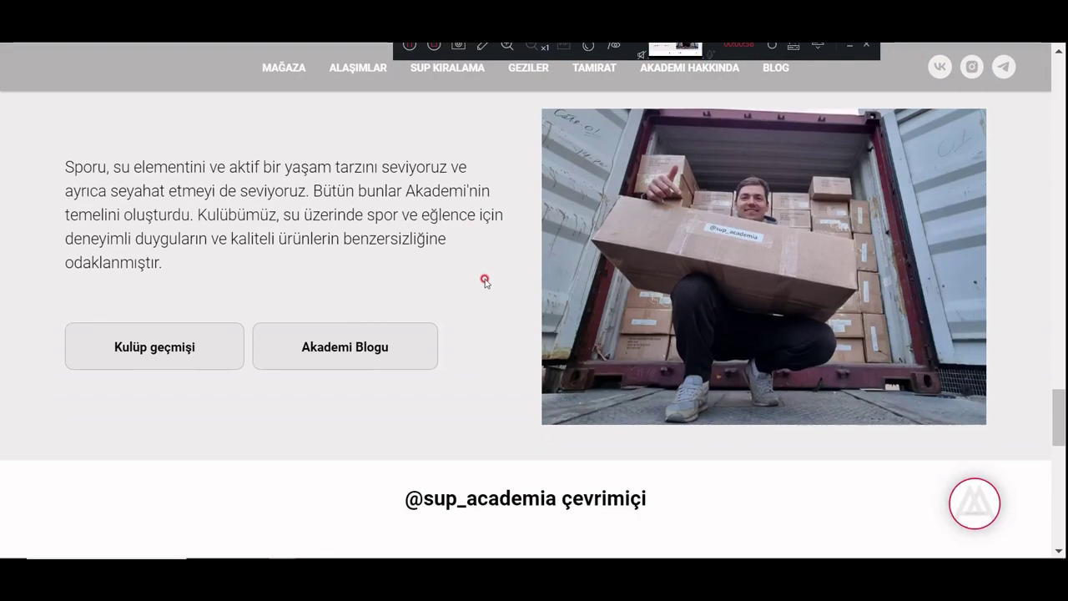
Open the Academy blog from the academy life section and check it through to the organization details in the footer.
{"action": "left_click", "coordinate": [362, 343]}
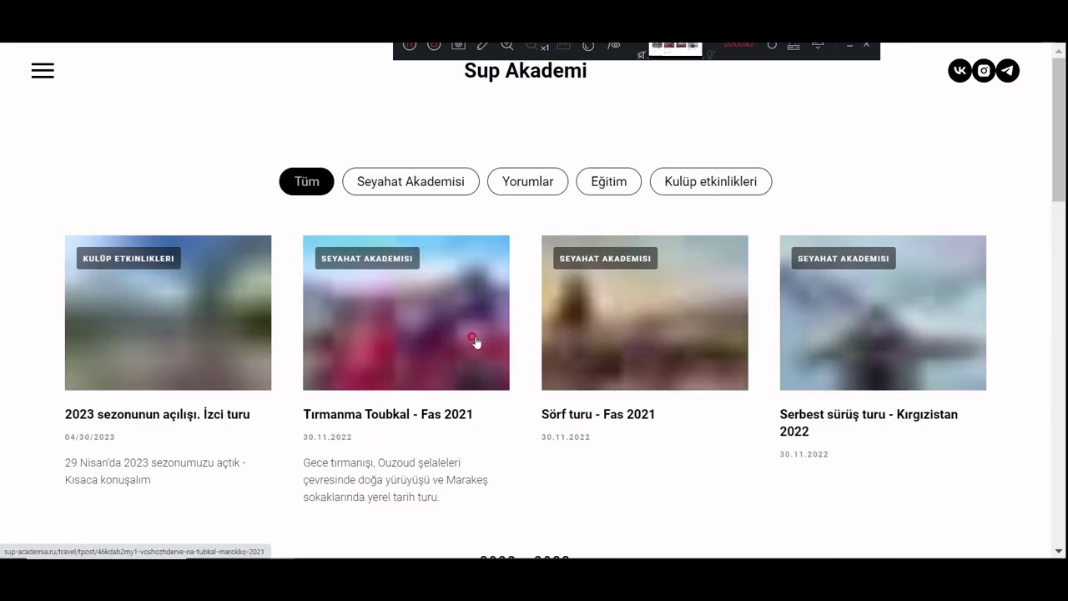
{"action": "scroll", "coordinate": [473, 340], "scroll_direction": "down", "scroll_amount": 8}
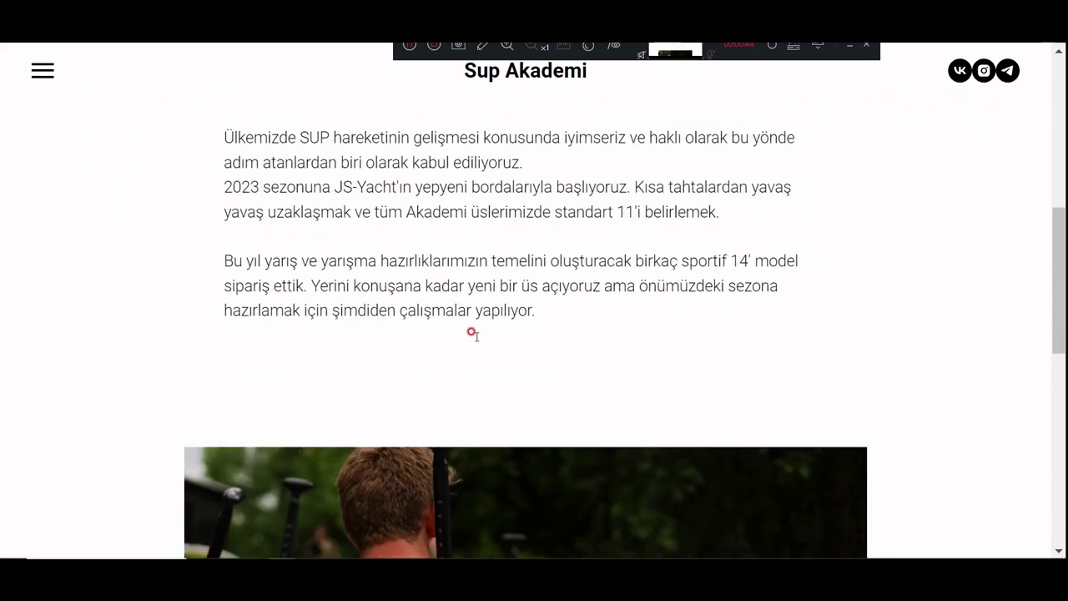
{"action": "scroll", "coordinate": [476, 338], "scroll_direction": "down", "scroll_amount": 8}
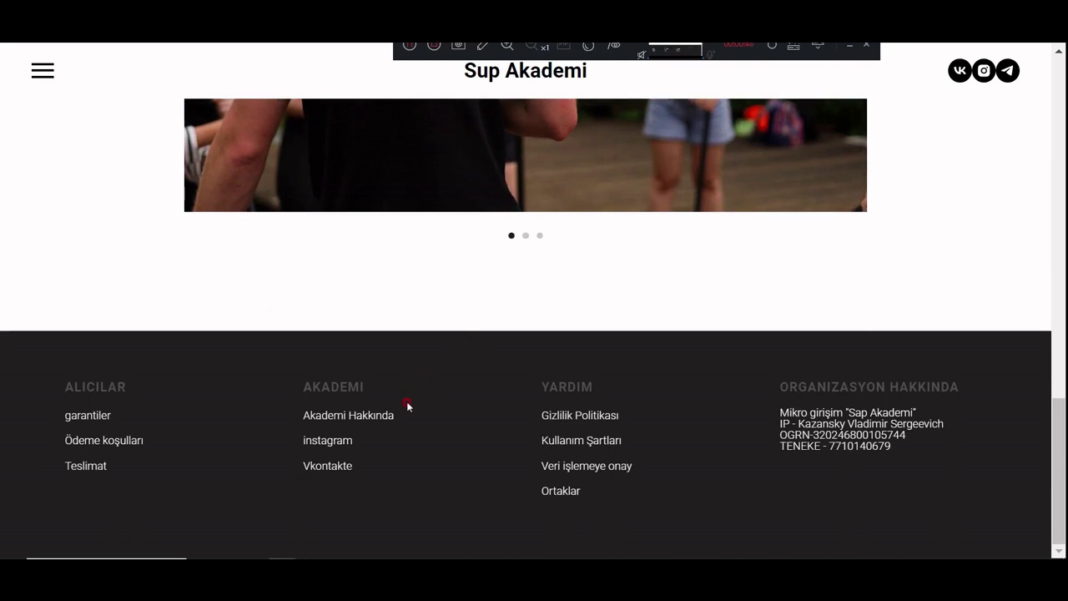
Open the page about the academy from the footer links and read its history through the 2014–2016 period.
{"action": "left_click", "coordinate": [383, 416]}
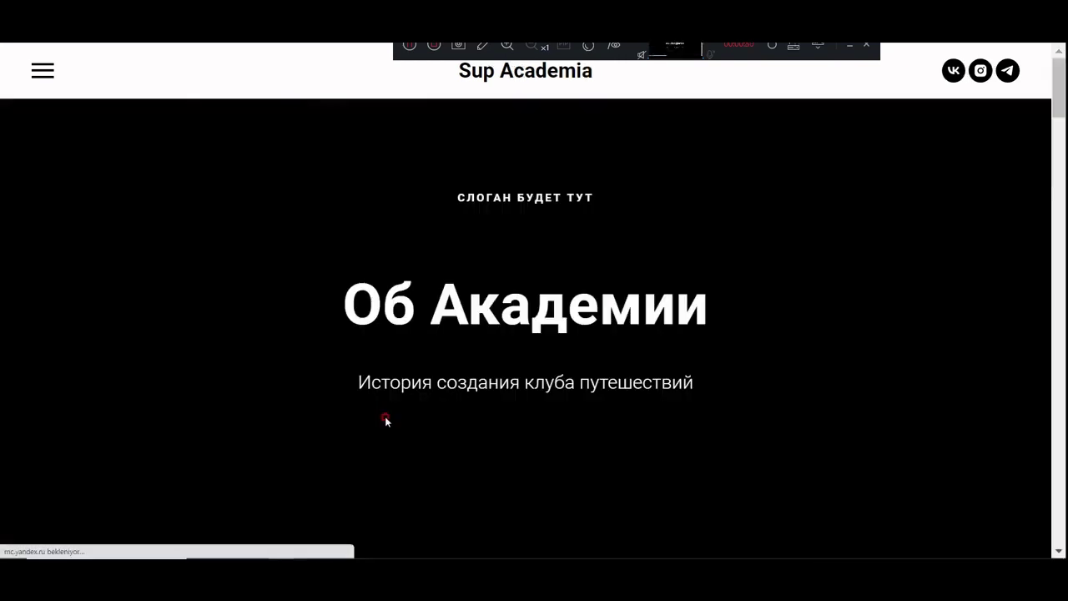
{"action": "scroll", "coordinate": [488, 380], "scroll_direction": "down", "scroll_amount": 2}
{"action": "scroll", "coordinate": [496, 386], "scroll_direction": "down", "scroll_amount": 4}
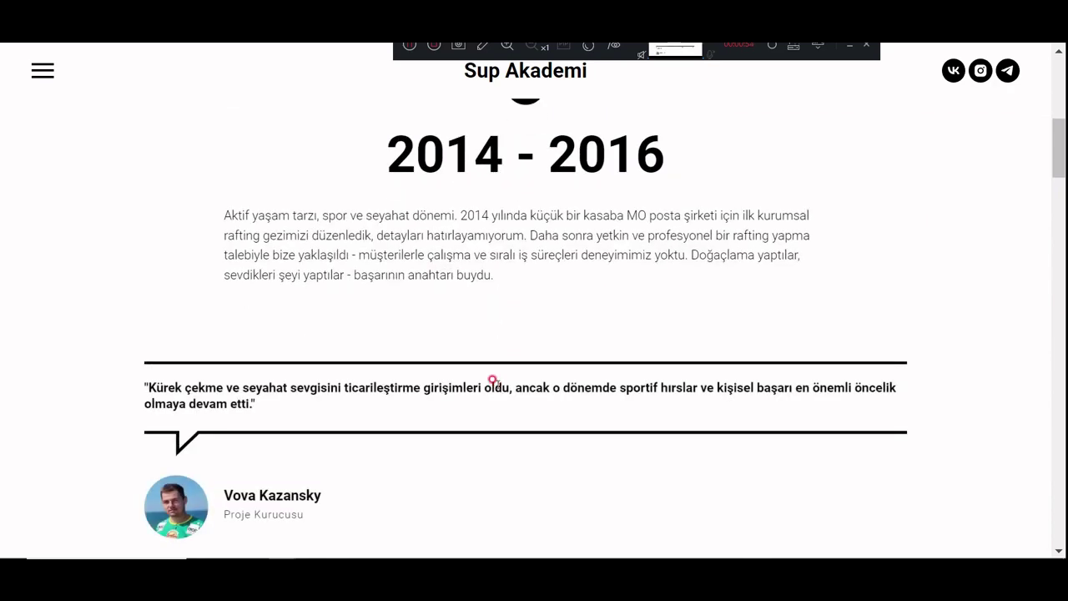
{"action": "scroll", "coordinate": [494, 384], "scroll_direction": "down", "scroll_amount": 2}
{"action": "scroll", "coordinate": [401, 342], "scroll_direction": "down", "scroll_amount": 1}
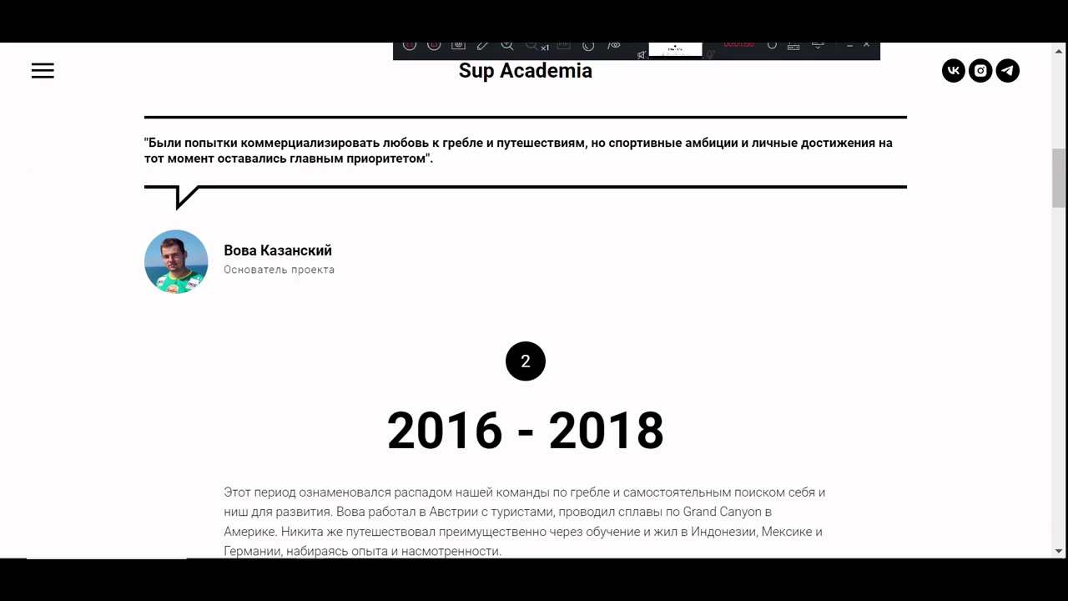
Compare the project founder's name, in both the Russian original and the Turkish translation, with the author's name in the task.
{"action": "left_click", "coordinate": [806, 63]}
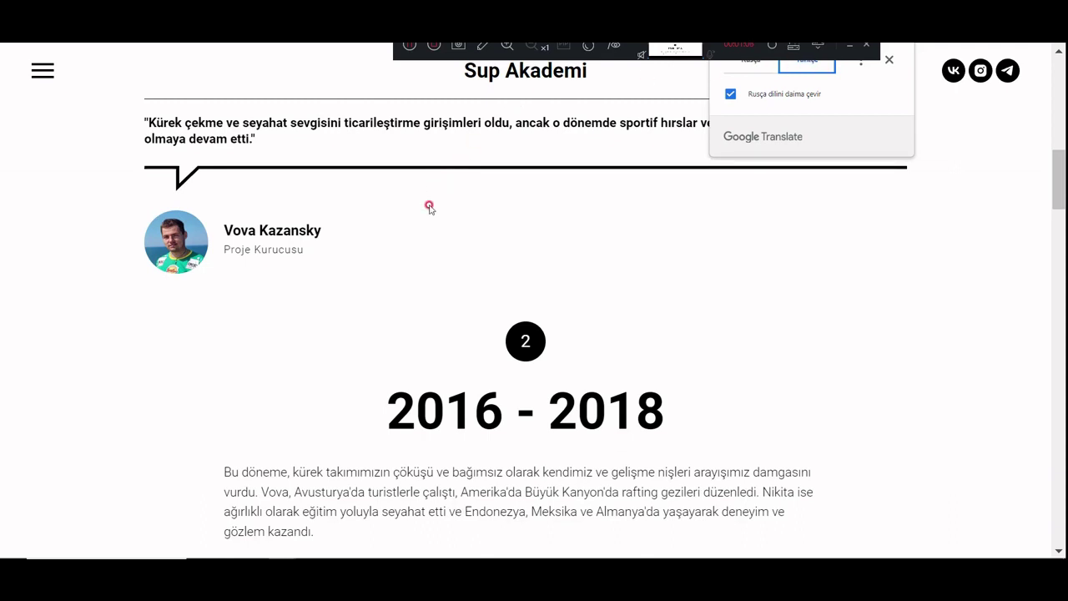
{"action": "left_click", "coordinate": [741, 65]}
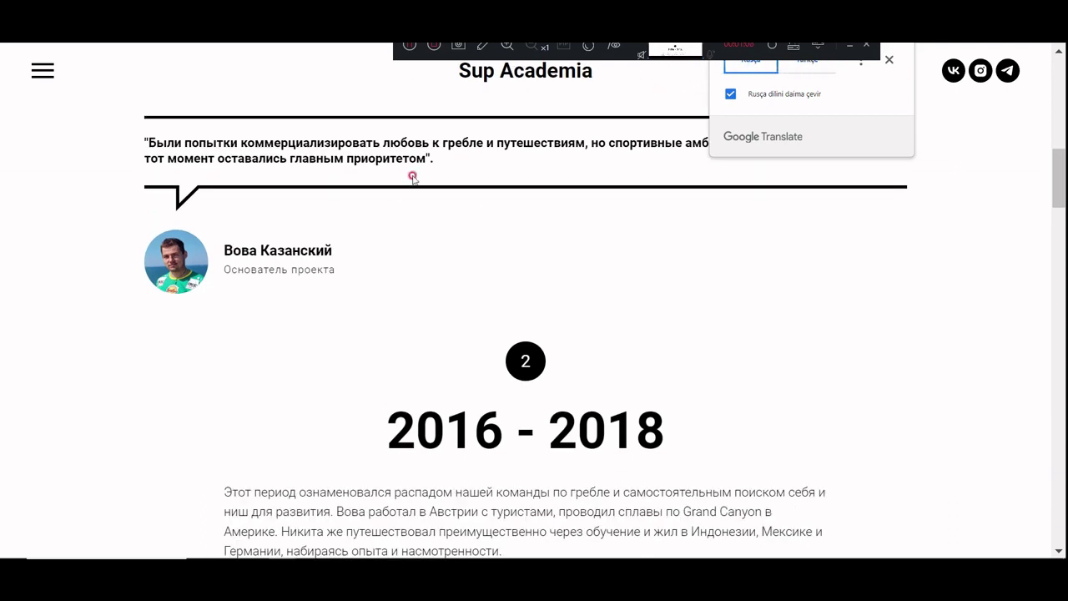
{"action": "left_click", "coordinate": [376, 242]}
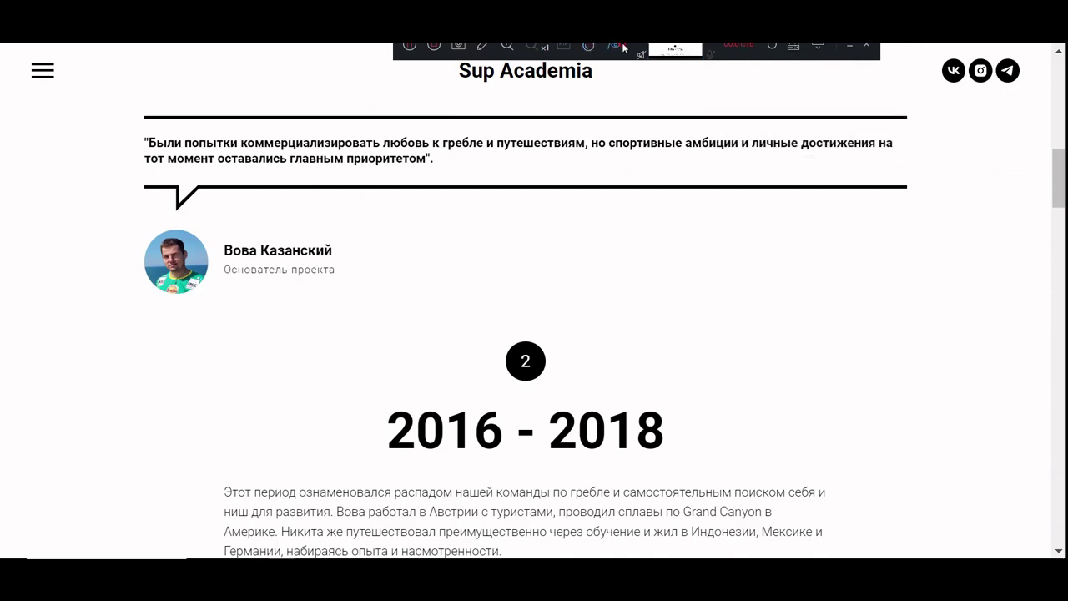
{"action": "key", "text": "ctrl+w"}
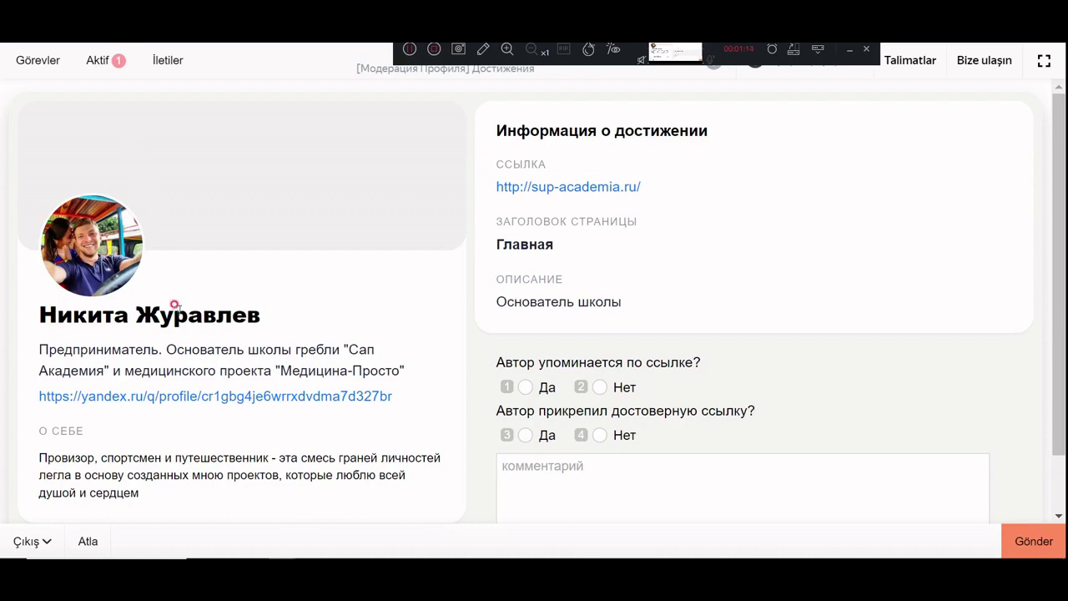
{"action": "key", "text": "ctrl+Tab"}
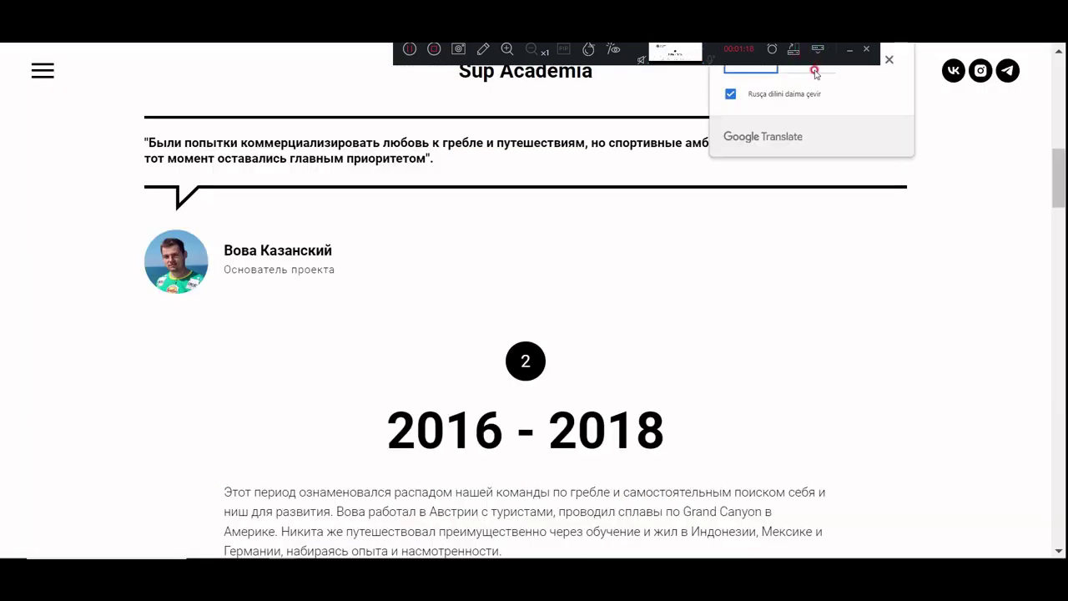
{"action": "left_click", "coordinate": [815, 71]}
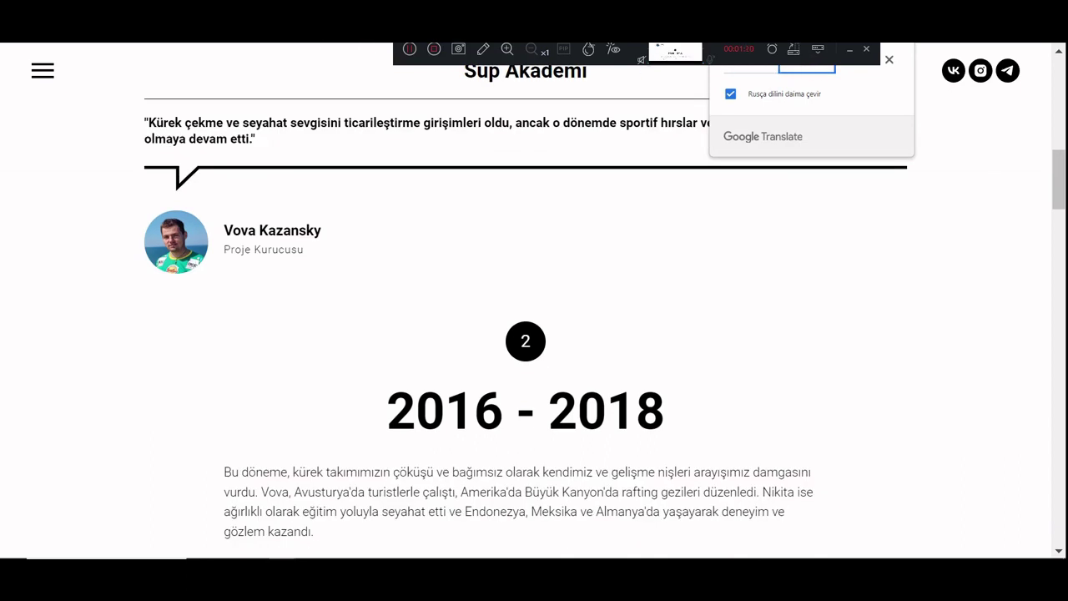
{"action": "key", "text": "ctrl+shift+Tab"}
{"action": "key", "text": "ctrl+Tab"}
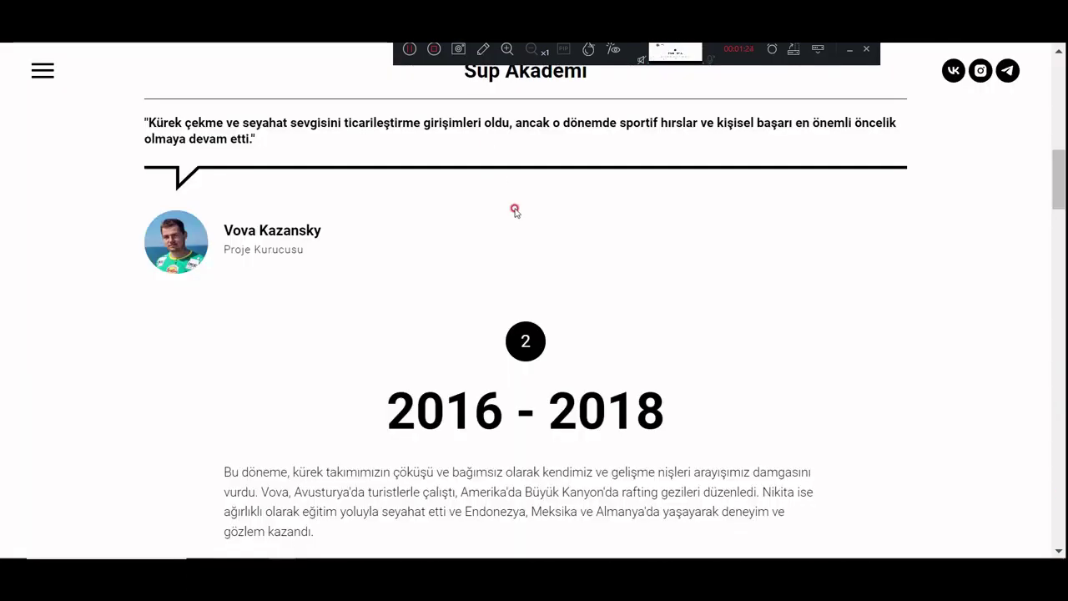
Check the academy history from the 2016–2018 period to the 2018–2021 period for a mention of the author.
{"action": "scroll", "coordinate": [515, 210], "scroll_direction": "down", "scroll_amount": 3}
{"action": "scroll", "coordinate": [513, 207], "scroll_direction": "down", "scroll_amount": 2}
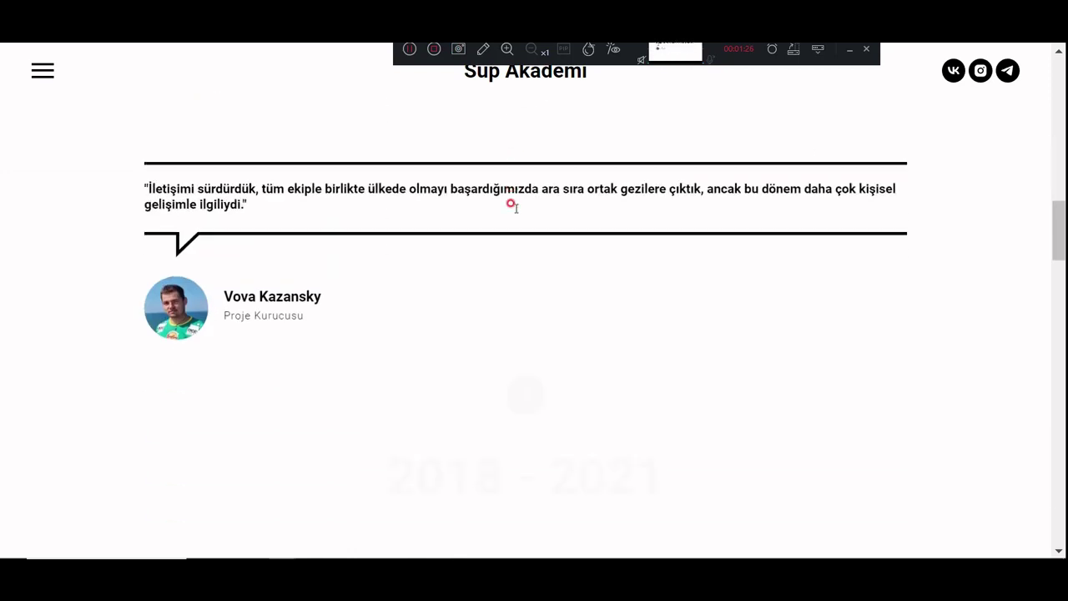
{"action": "scroll", "coordinate": [511, 204], "scroll_direction": "down", "scroll_amount": 1}
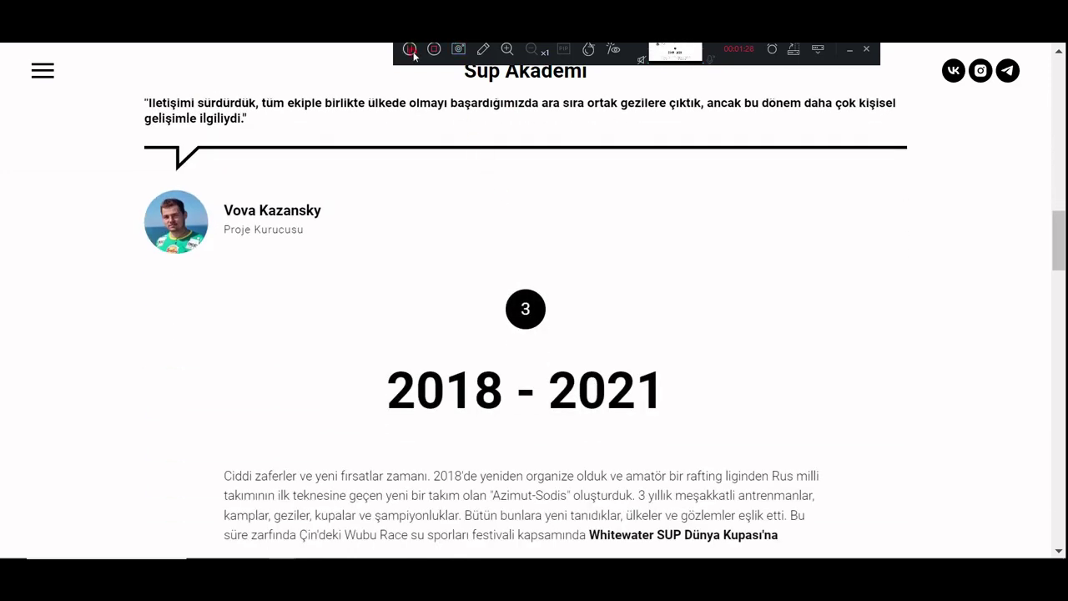
{"action": "key", "text": "ctrl+Tab"}
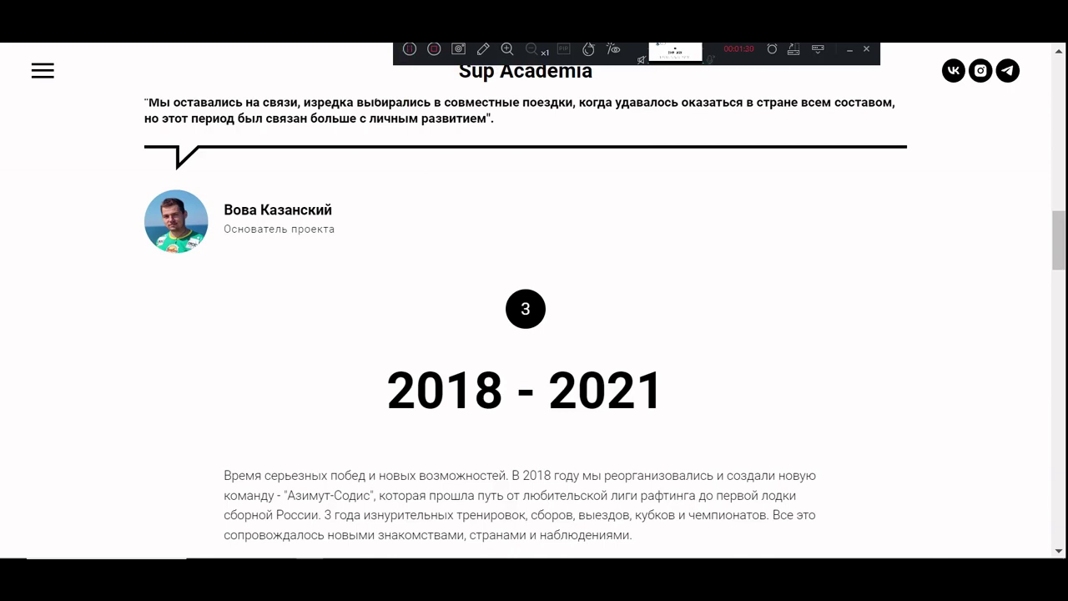
Return to the sup-academia.ru task, answer Нет for the author mention and Да for the reliable link, and submit it.
{"action": "key", "text": "ctrl+Tab"}
{"action": "key", "text": "ctrl+Tab"}
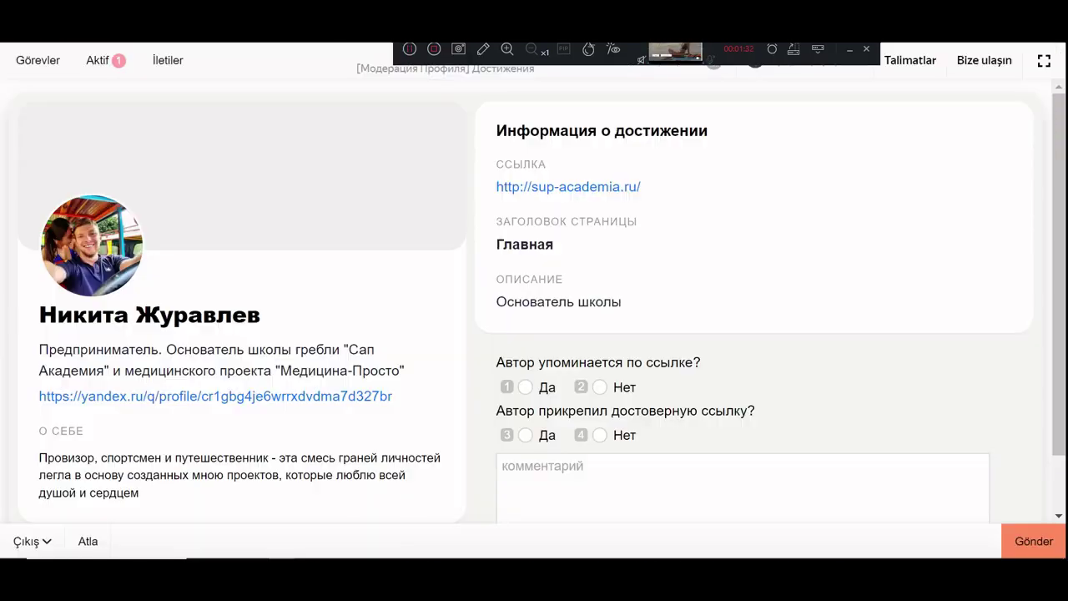
{"action": "left_click", "coordinate": [600, 387]}
{"action": "scroll", "coordinate": [603, 352], "scroll_direction": "down", "scroll_amount": 1}
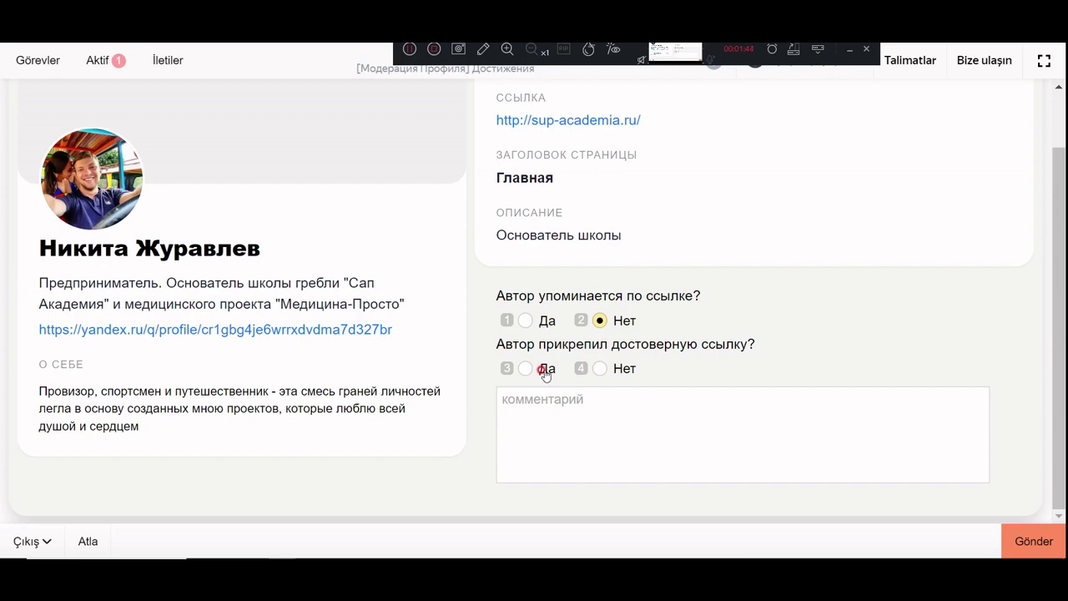
{"action": "left_click", "coordinate": [544, 372]}
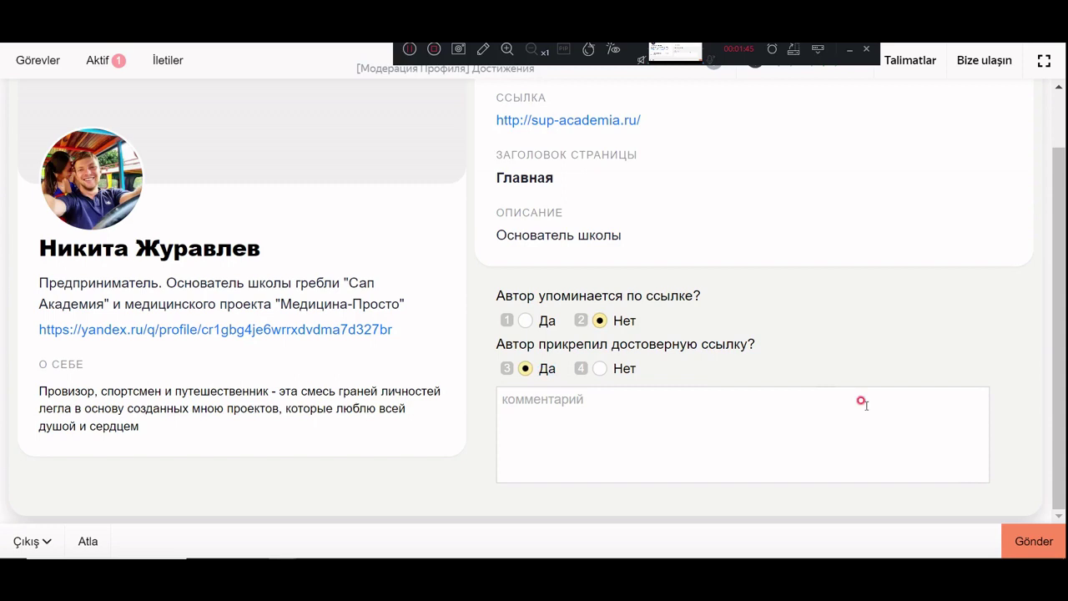
{"action": "left_click", "coordinate": [1031, 544]}
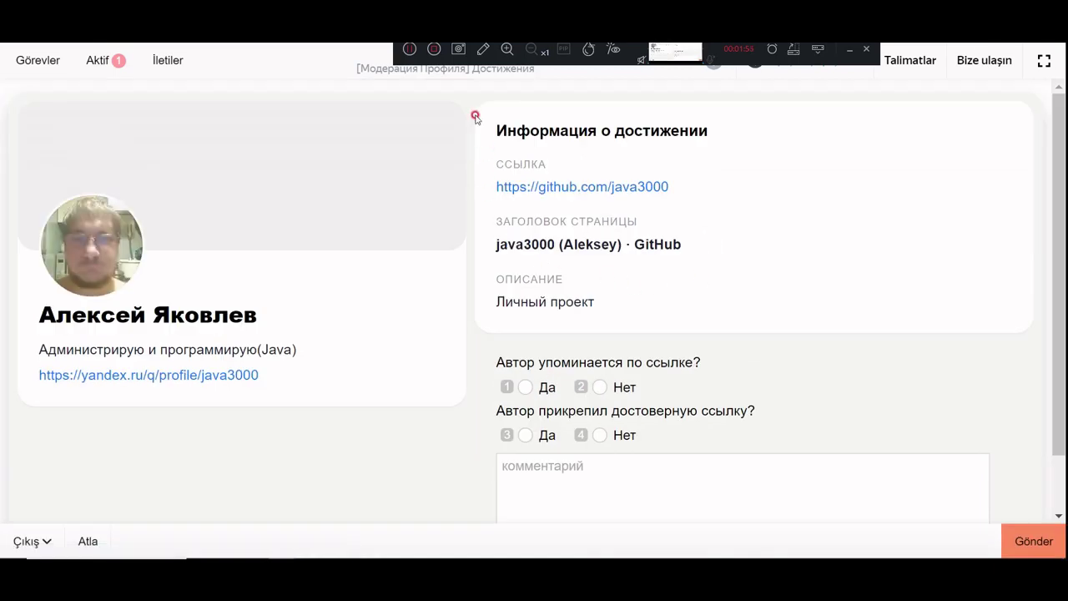
Submit the GitHub personal project task and the Litnet contest winner task, each with Да for both questions.
{"action": "left_click", "coordinate": [409, 49]}
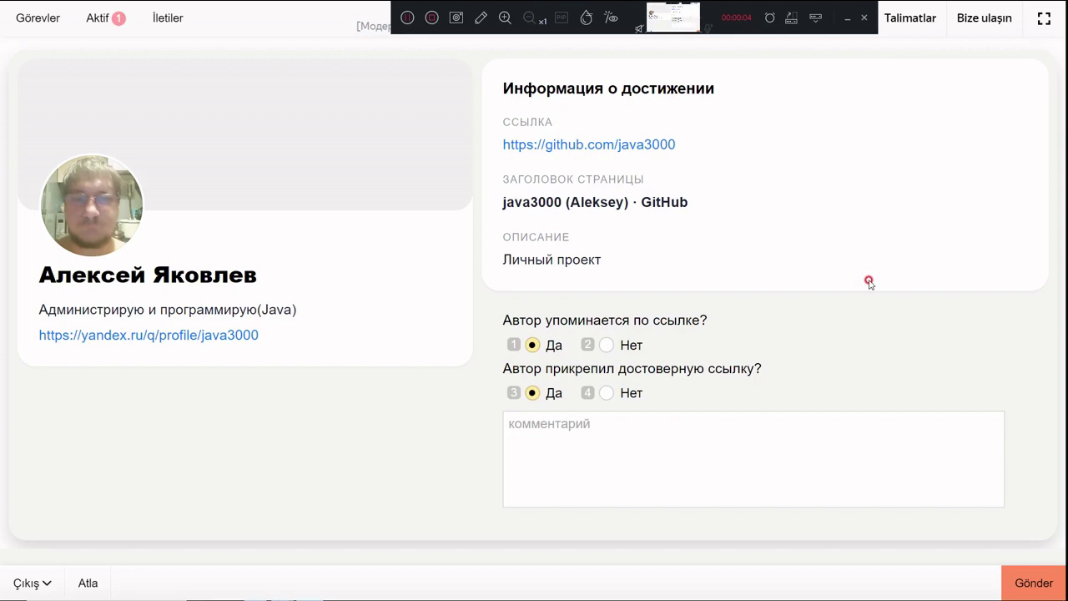
{"action": "left_click", "coordinate": [1022, 587]}
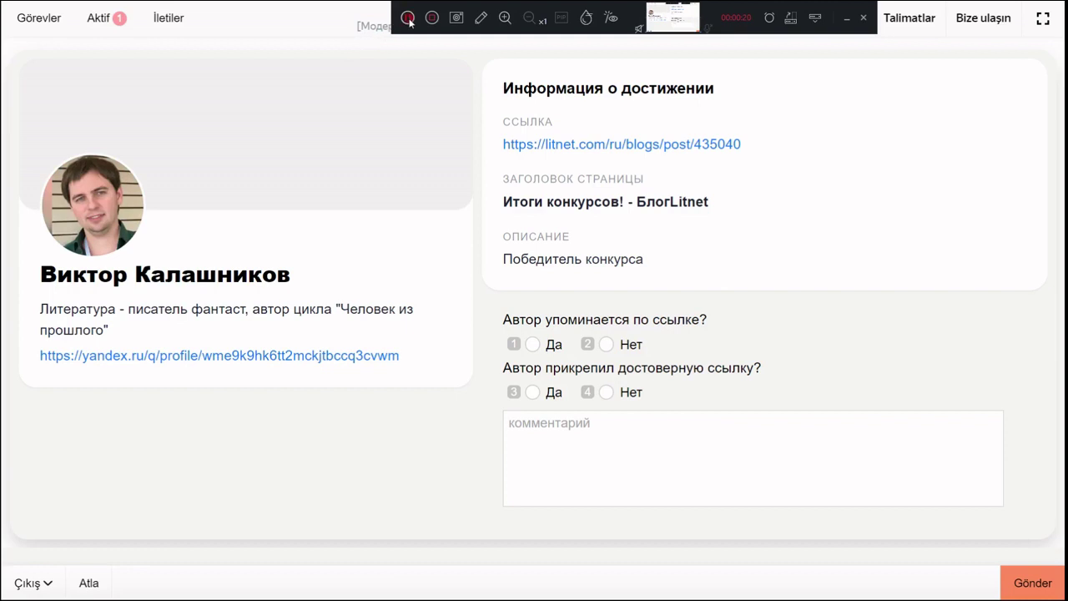
{"action": "left_click", "coordinate": [407, 17]}
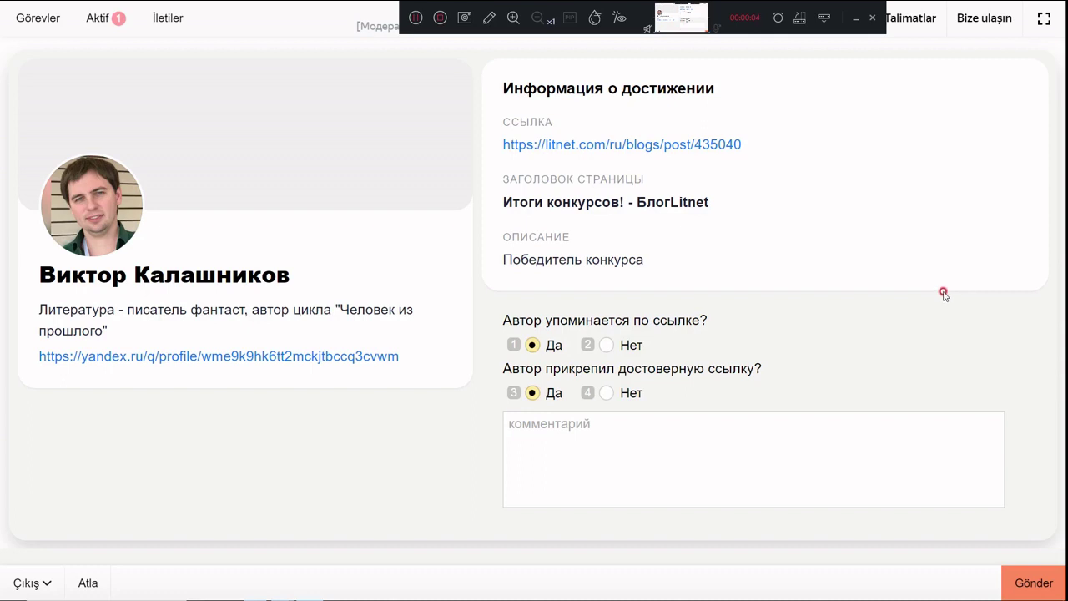
{"action": "left_click", "coordinate": [1033, 586]}
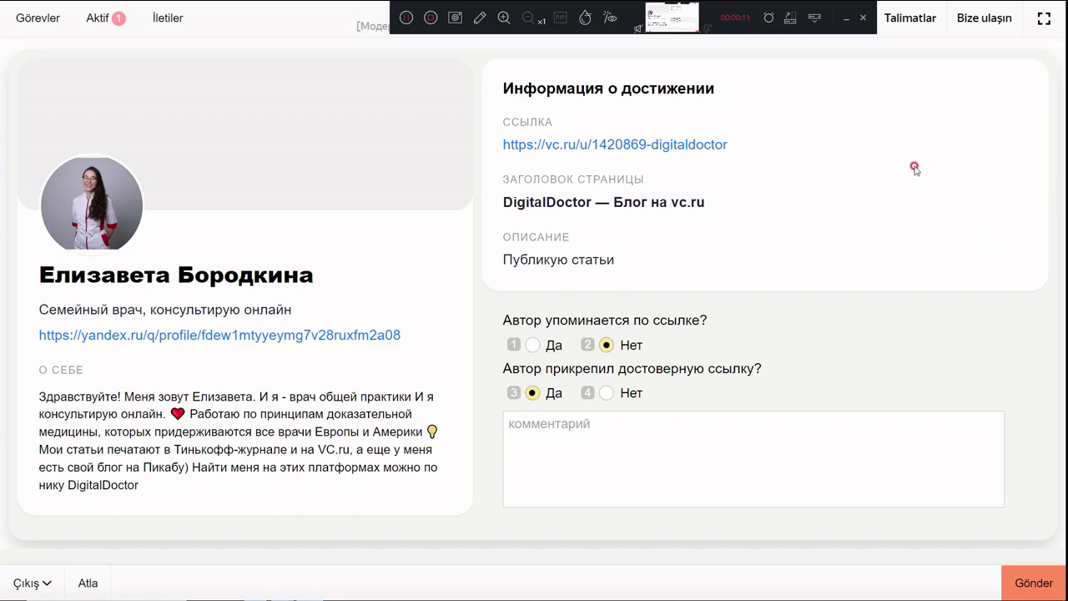
Submit the vc.ru blog task with Нет for the mention and Да for the link, and give the record-media.ru task the same answers.
{"action": "left_click", "coordinate": [1033, 592]}
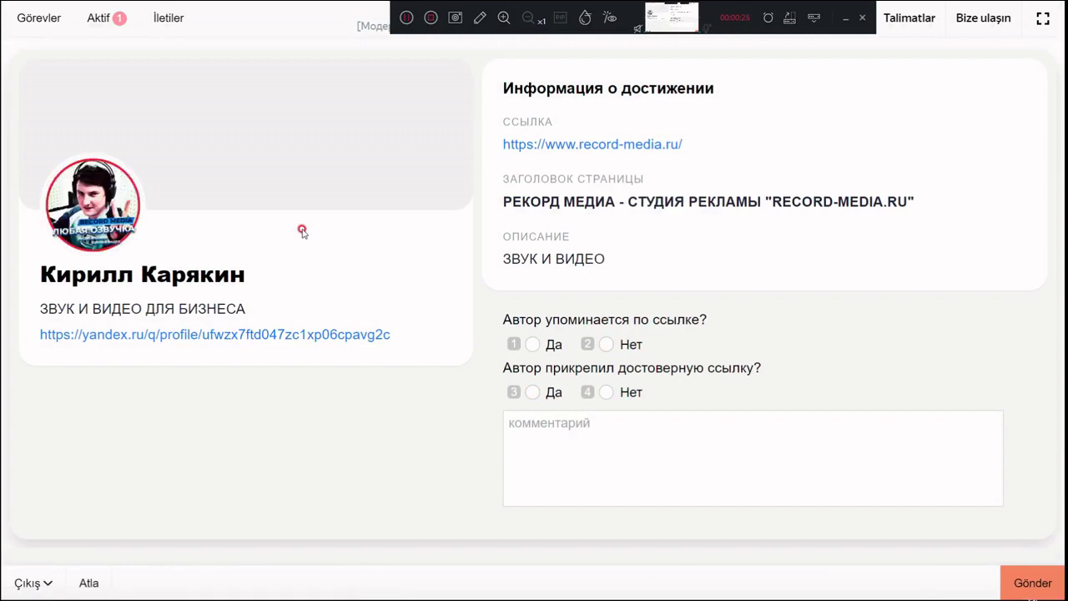
{"action": "key", "text": "2"}
{"action": "key", "text": "3"}
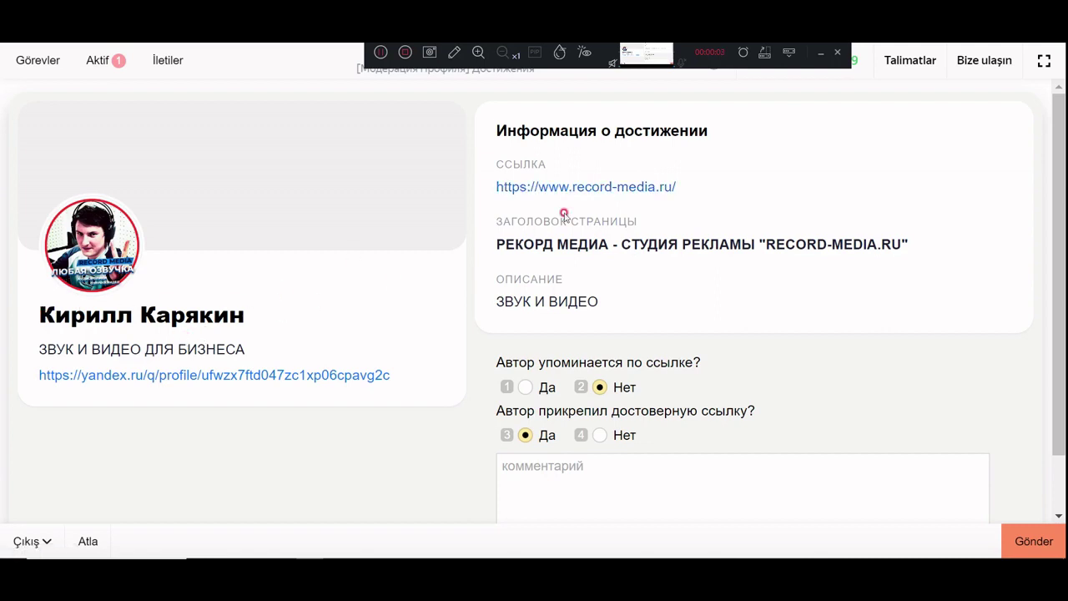
Open record-media.ru from the task and look through the male voices on its announcers page for the author.
{"action": "left_click", "coordinate": [577, 187]}
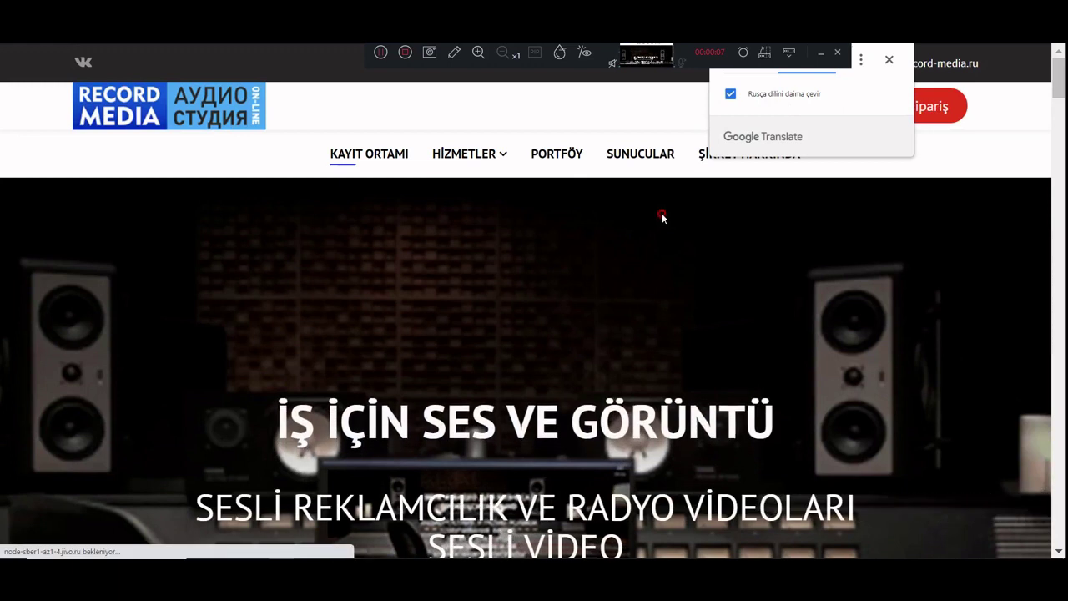
{"action": "mouse_move", "coordinate": [489, 160]}
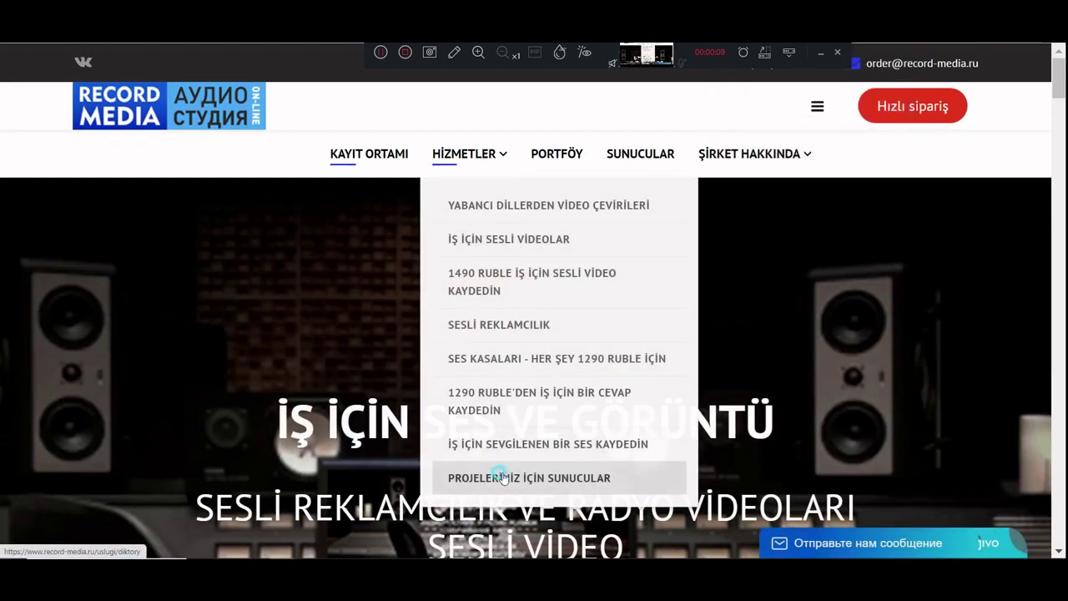
{"action": "left_click", "coordinate": [484, 472]}
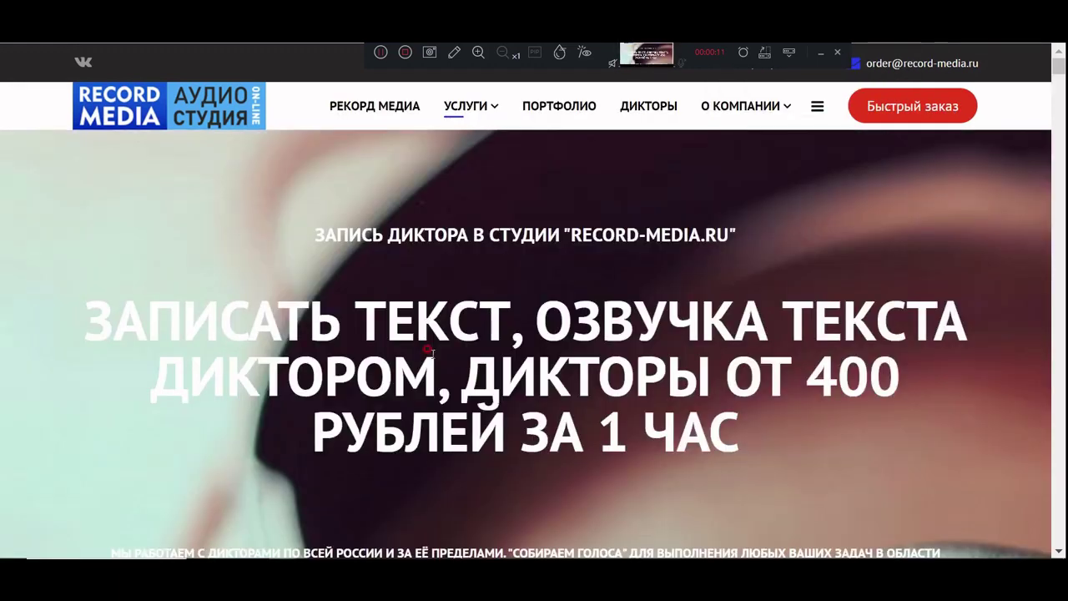
{"action": "scroll", "coordinate": [434, 354], "scroll_direction": "down", "scroll_amount": 15}
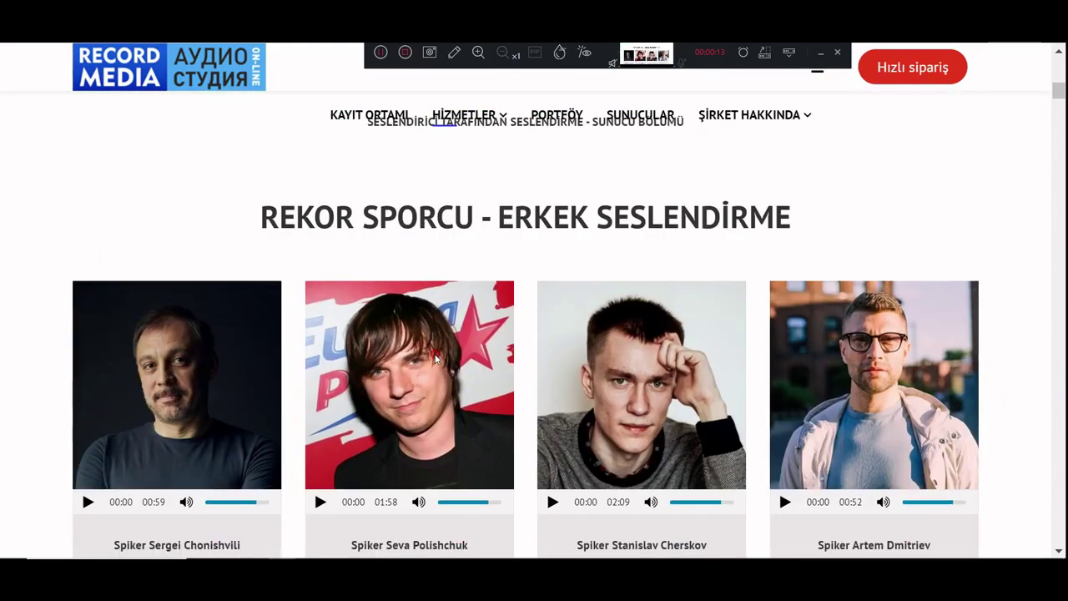
{"action": "scroll", "coordinate": [434, 356], "scroll_direction": "down", "scroll_amount": 3}
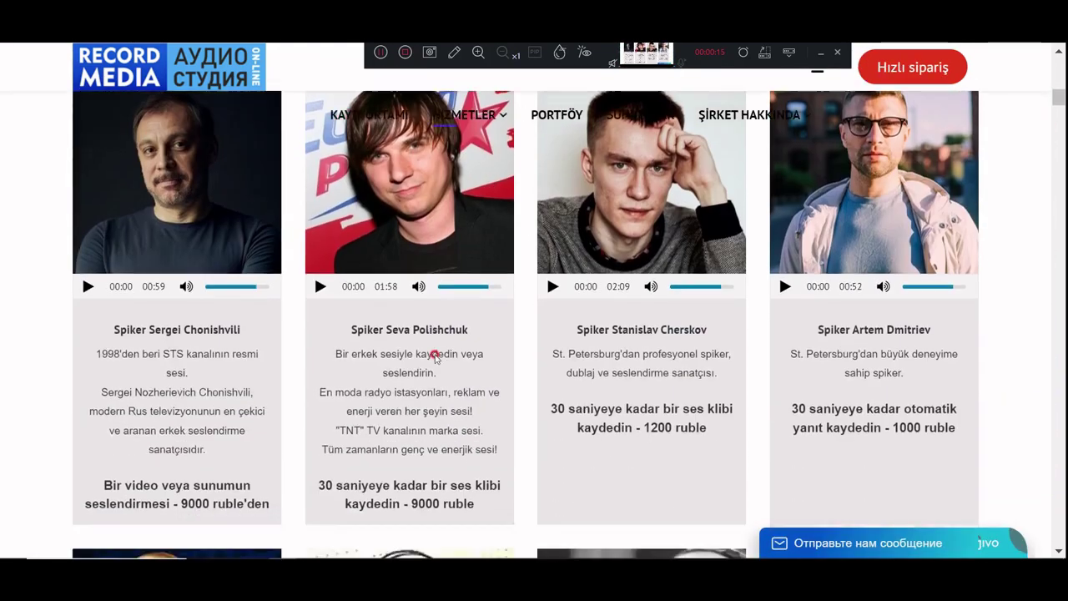
{"action": "scroll", "coordinate": [434, 357], "scroll_direction": "down", "scroll_amount": 4}
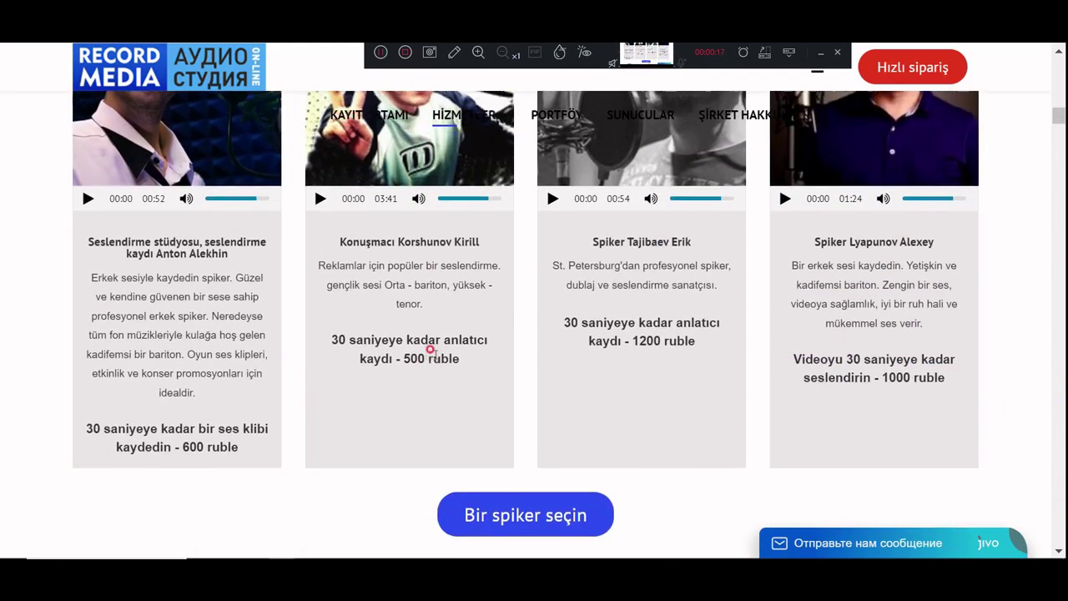
Highlight the name of the announcer who resembles the profile photo, in the translation and in the Russian original.
{"action": "scroll", "coordinate": [435, 355], "scroll_direction": "up", "scroll_amount": 1}
{"action": "left_click_drag", "start_coordinate": [398, 322], "coordinate": [480, 322]}
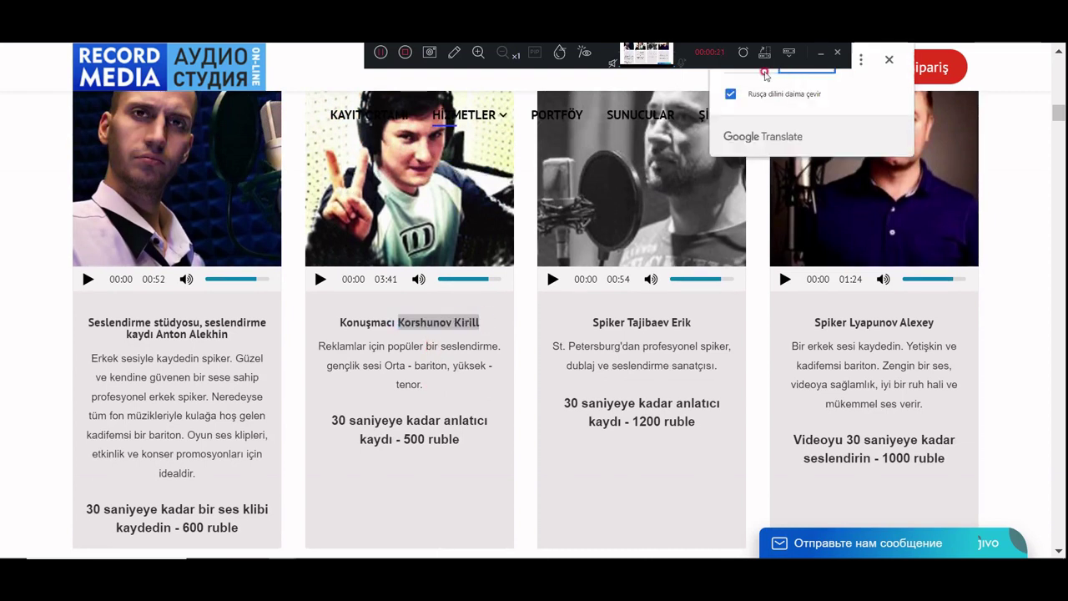
{"action": "left_click", "coordinate": [751, 65]}
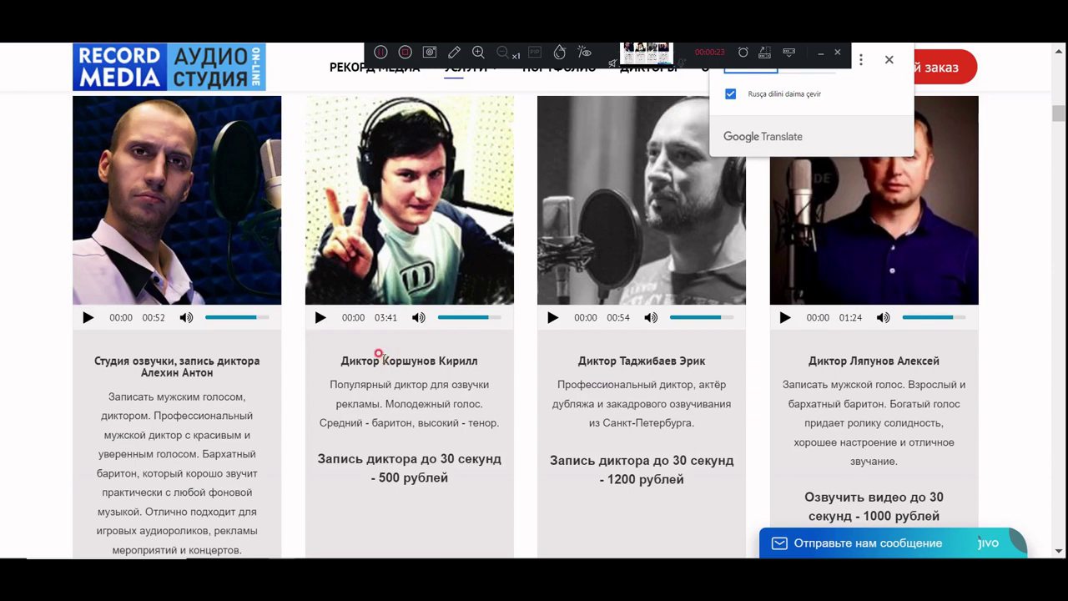
{"action": "left_click_drag", "start_coordinate": [382, 361], "coordinate": [481, 363]}
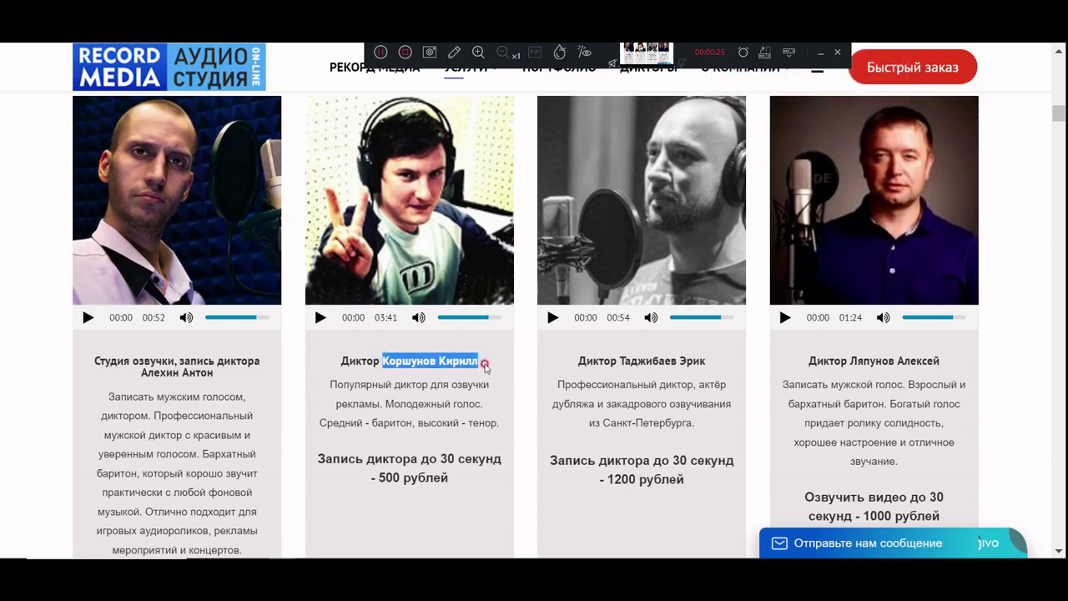
Return to the record-media.ru task and submit it with Нет for the author mention and Да for the reliable link.
{"action": "key", "text": "alt+Tab"}
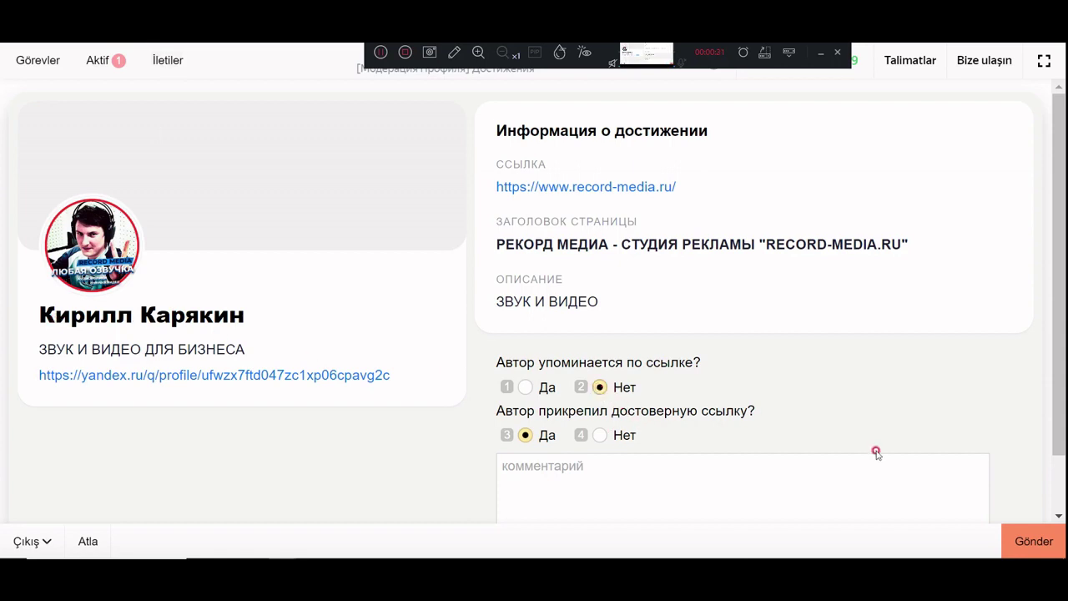
{"action": "left_click", "coordinate": [1025, 544]}
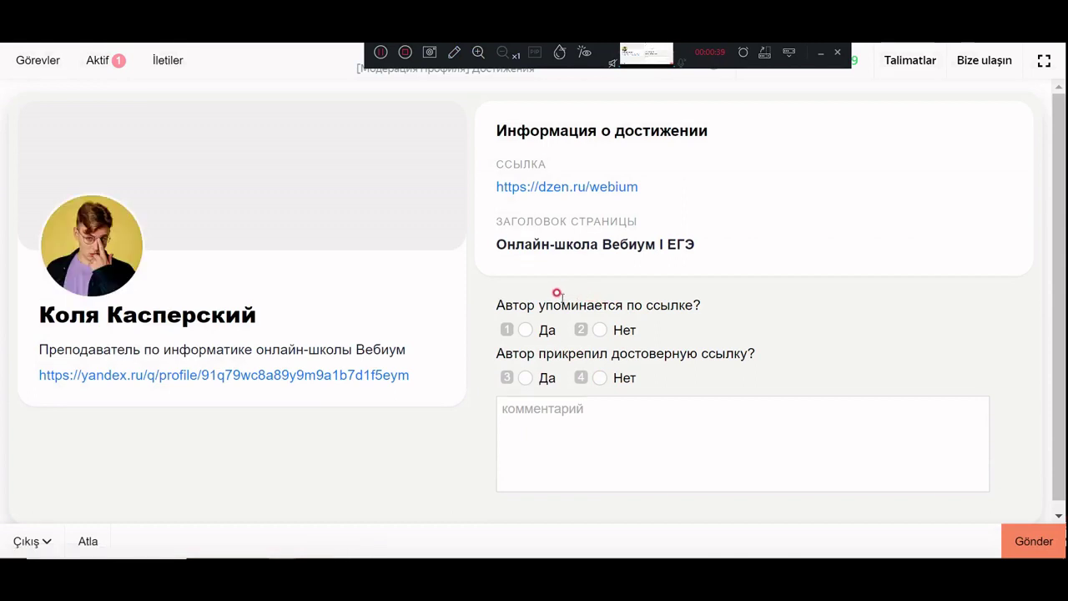
{"action": "left_click", "coordinate": [381, 51]}
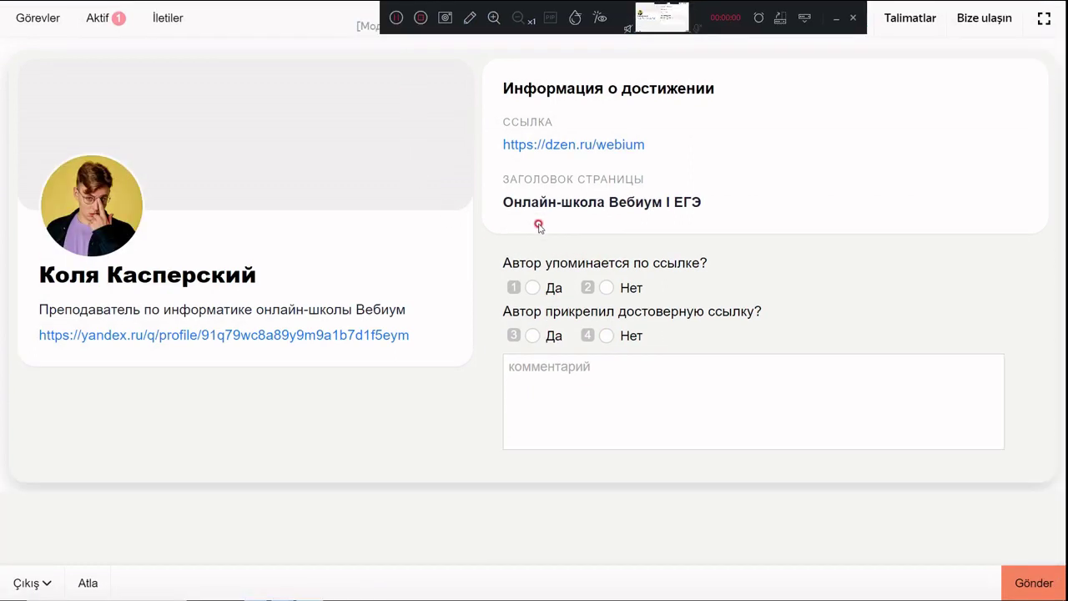
Answer Нет for the author mention and Да for the reliable link in the dzen.ru/webium task and submit it.
{"action": "left_click", "coordinate": [624, 290]}
{"action": "left_click", "coordinate": [557, 335]}
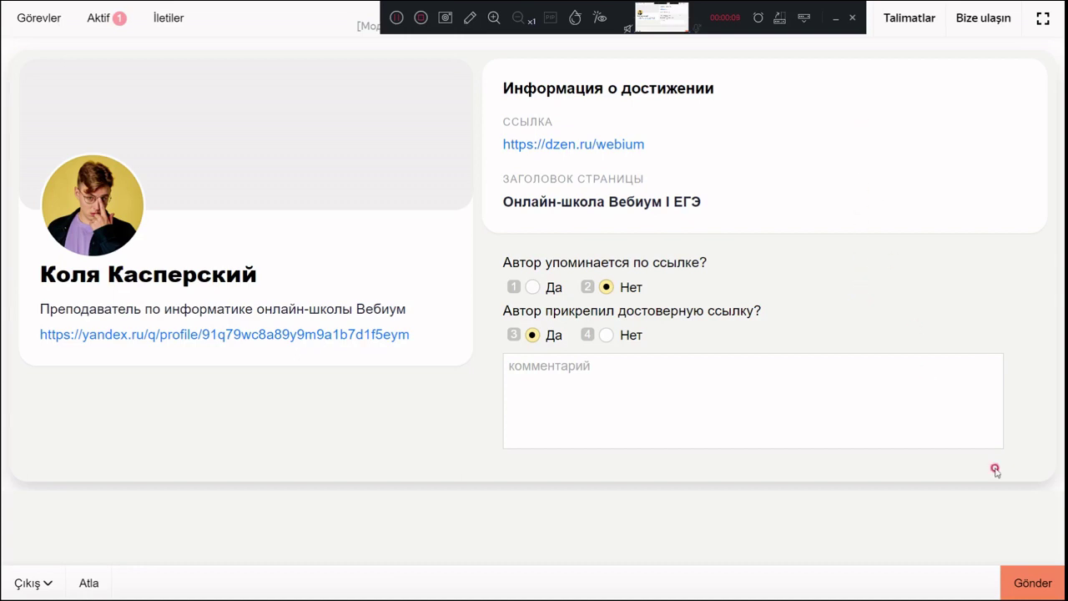
{"action": "left_click", "coordinate": [1018, 587]}
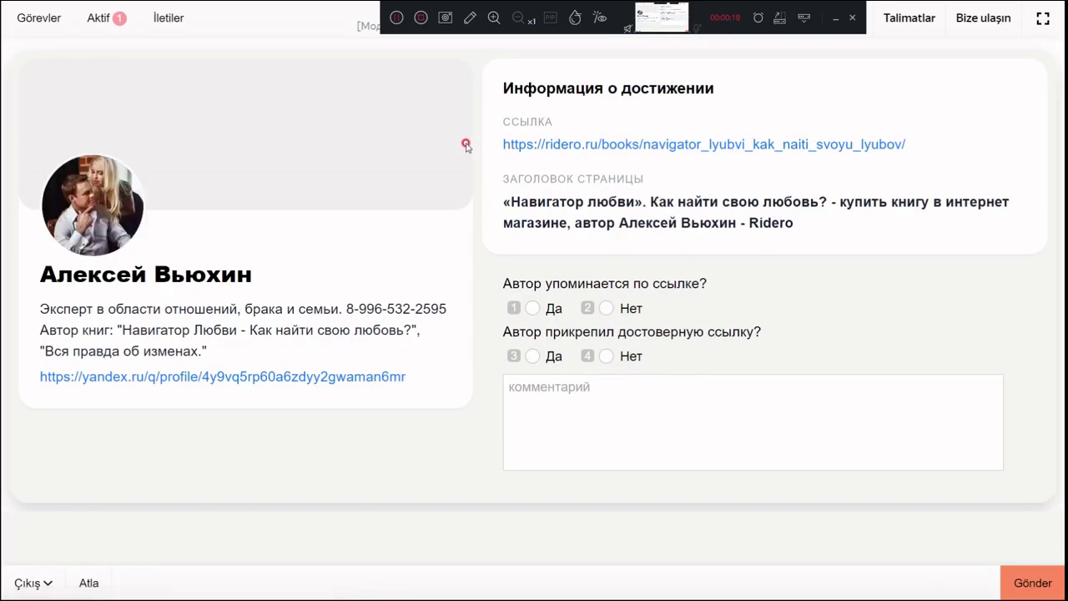
Answer Да for both the author mention and the reliable link in the ridero.ru book task and submit it.
{"action": "left_click", "coordinate": [533, 307]}
{"action": "left_click", "coordinate": [538, 354]}
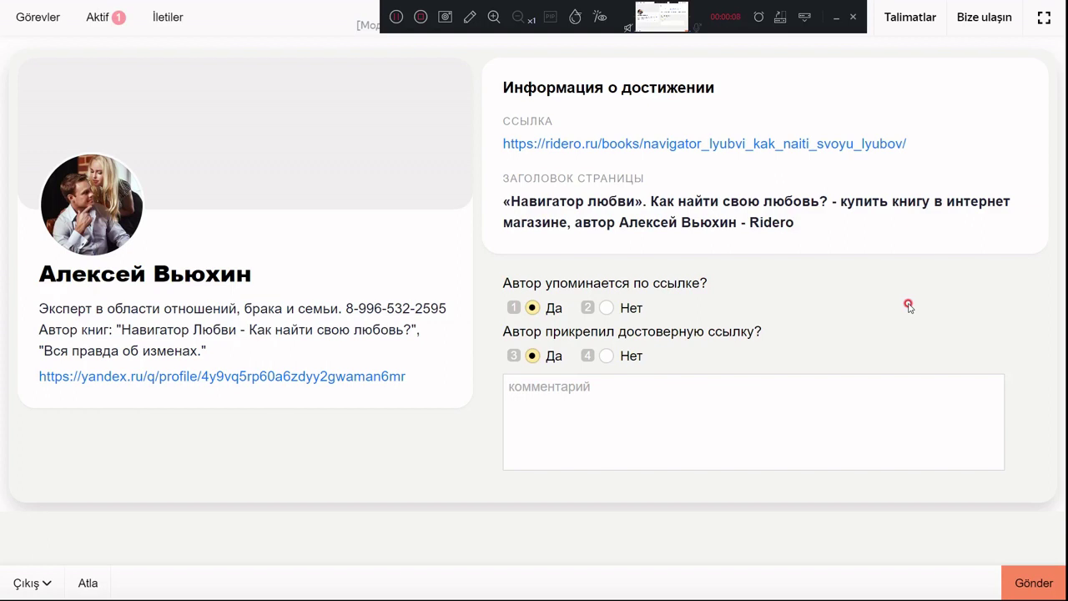
{"action": "left_click", "coordinate": [1028, 585]}
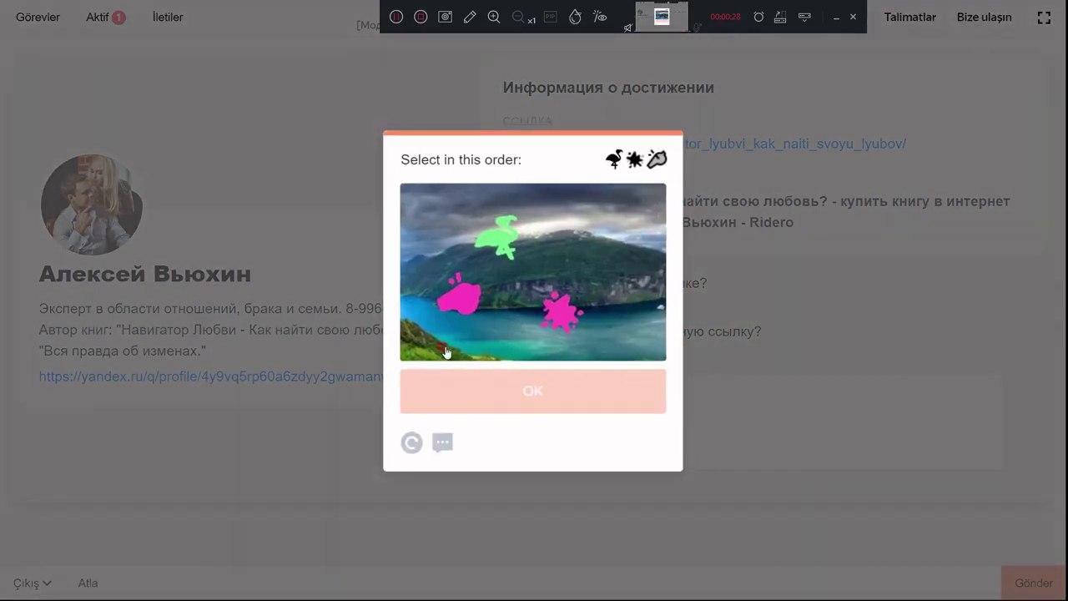
Solve the captcha by selecting the flamingo, the splash and the remaining pink shape in the given order, and confirm it.
{"action": "left_click", "coordinate": [507, 238]}
{"action": "left_click", "coordinate": [560, 316]}
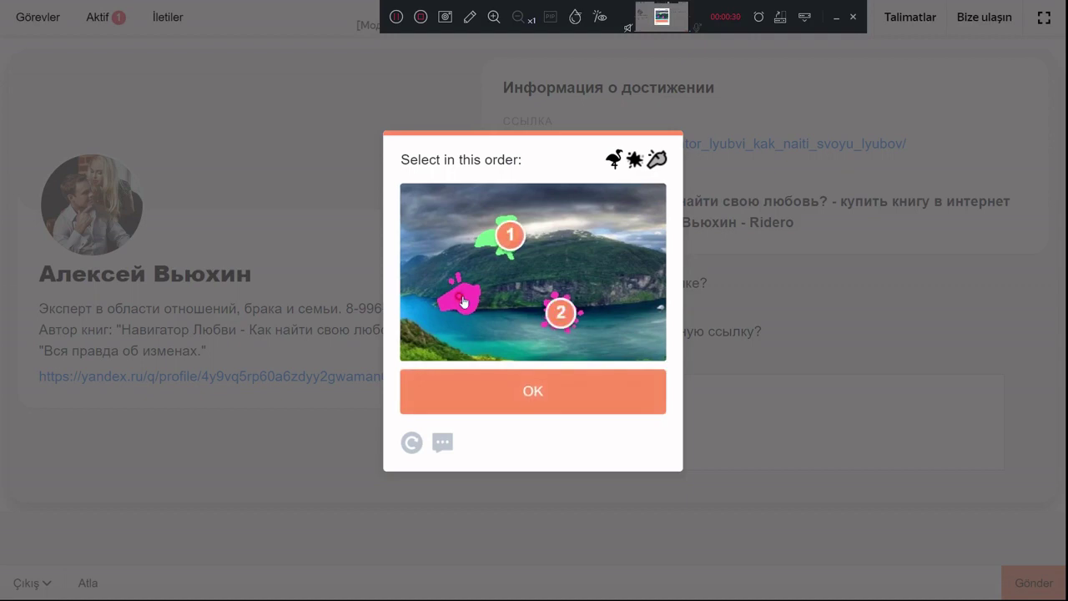
{"action": "left_click", "coordinate": [461, 297]}
{"action": "left_click", "coordinate": [519, 383]}
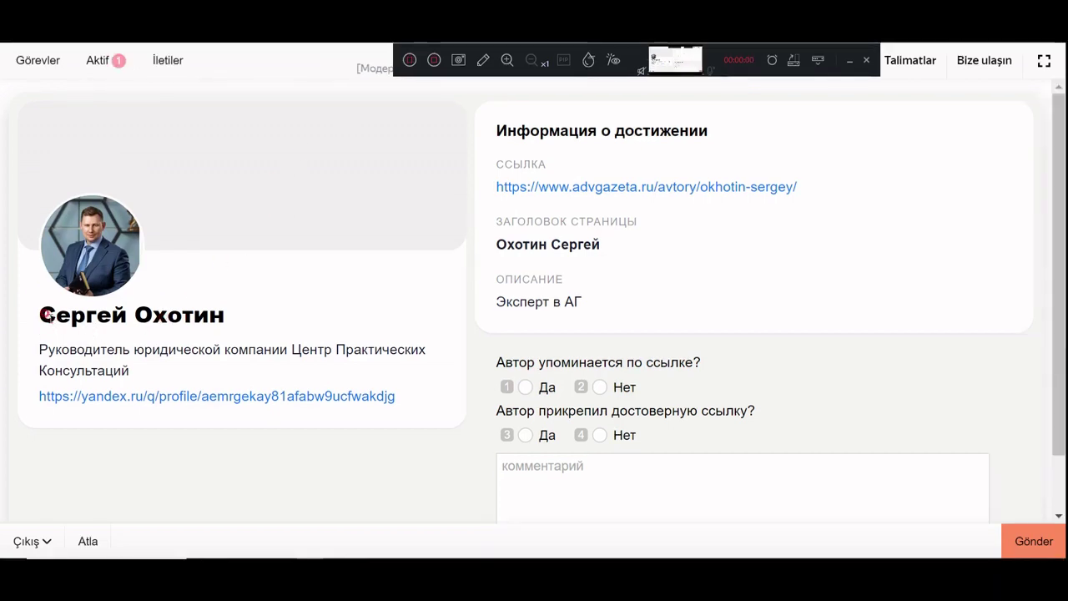
Open the advgazeta.ru author page from the task, show it in the original Russian, and compare its name and photo with the profile.
{"action": "left_click_drag", "start_coordinate": [228, 322], "coordinate": [33, 313]}
{"action": "left_click", "coordinate": [295, 298]}
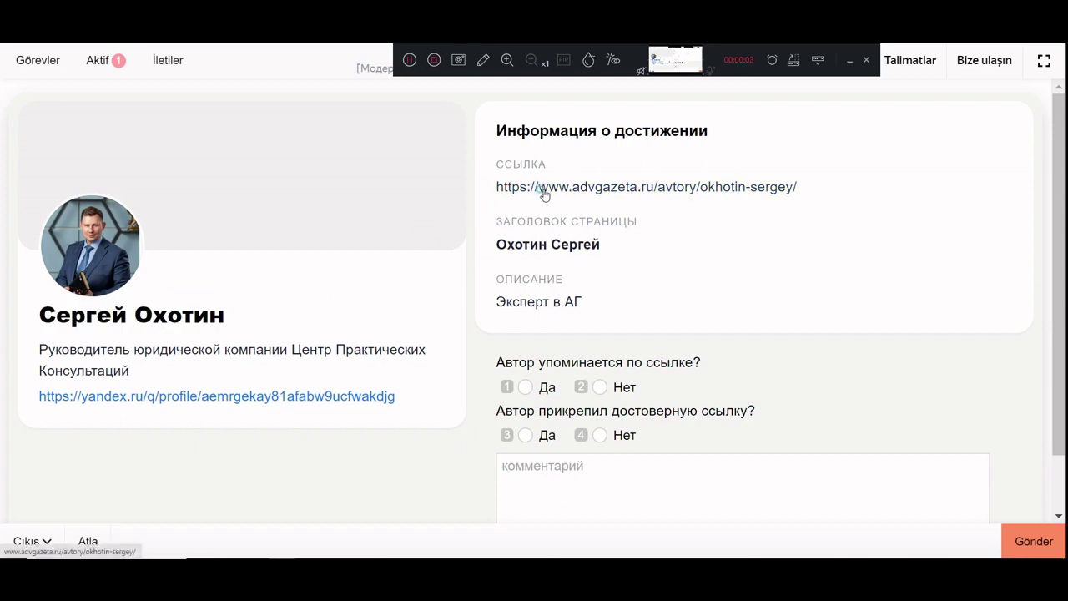
{"action": "left_click", "coordinate": [543, 191]}
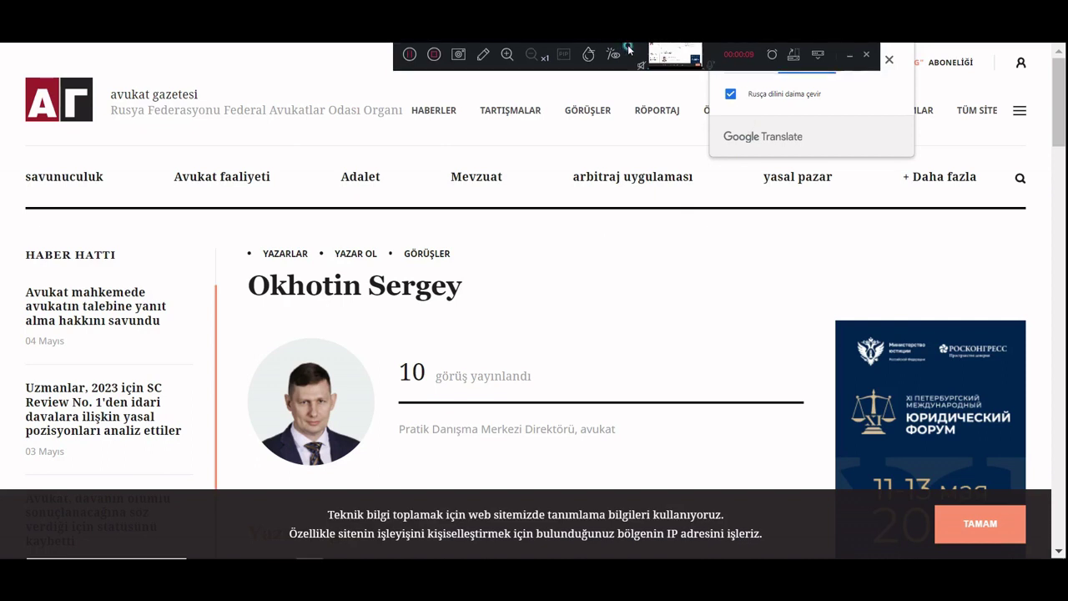
{"action": "left_click", "coordinate": [724, 88]}
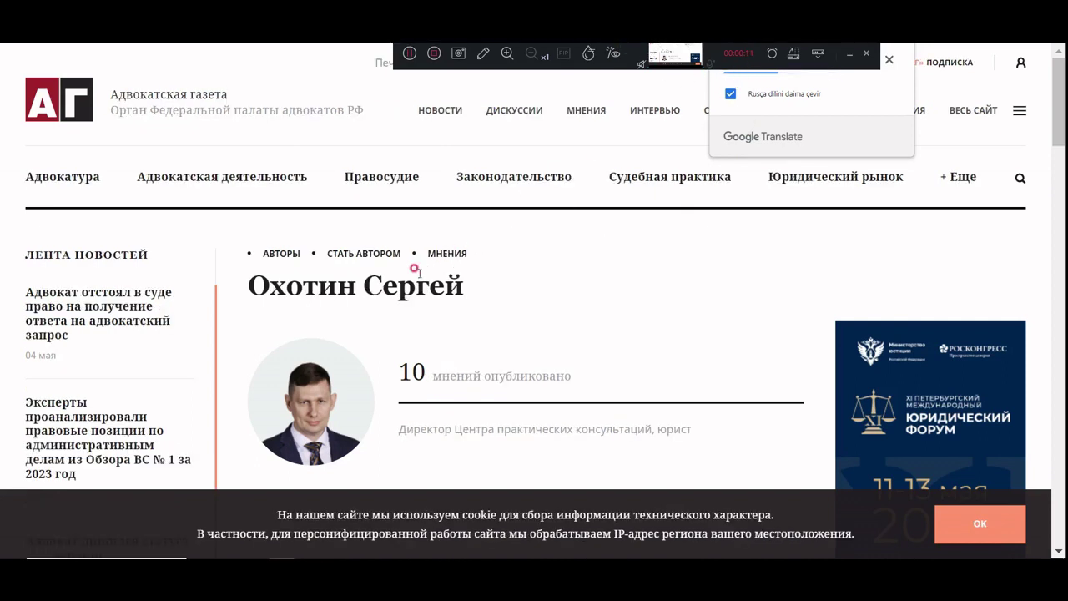
{"action": "scroll", "coordinate": [401, 290], "scroll_direction": "down", "scroll_amount": 1}
{"action": "scroll", "coordinate": [403, 289], "scroll_direction": "down", "scroll_amount": 2}
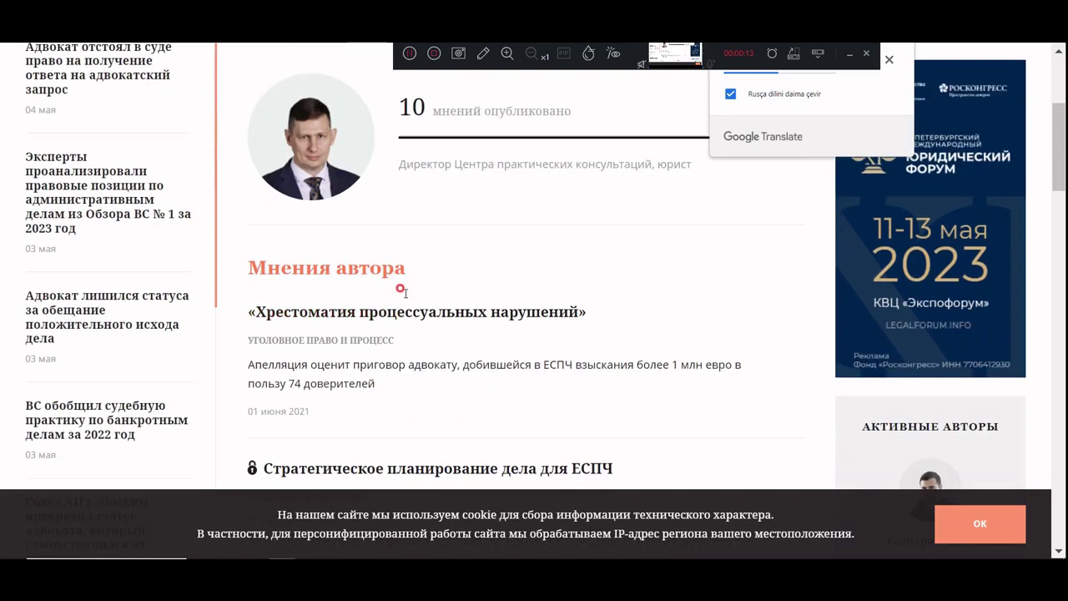
{"action": "scroll", "coordinate": [402, 290], "scroll_direction": "up", "scroll_amount": 3}
{"action": "key", "text": "ctrl+w"}
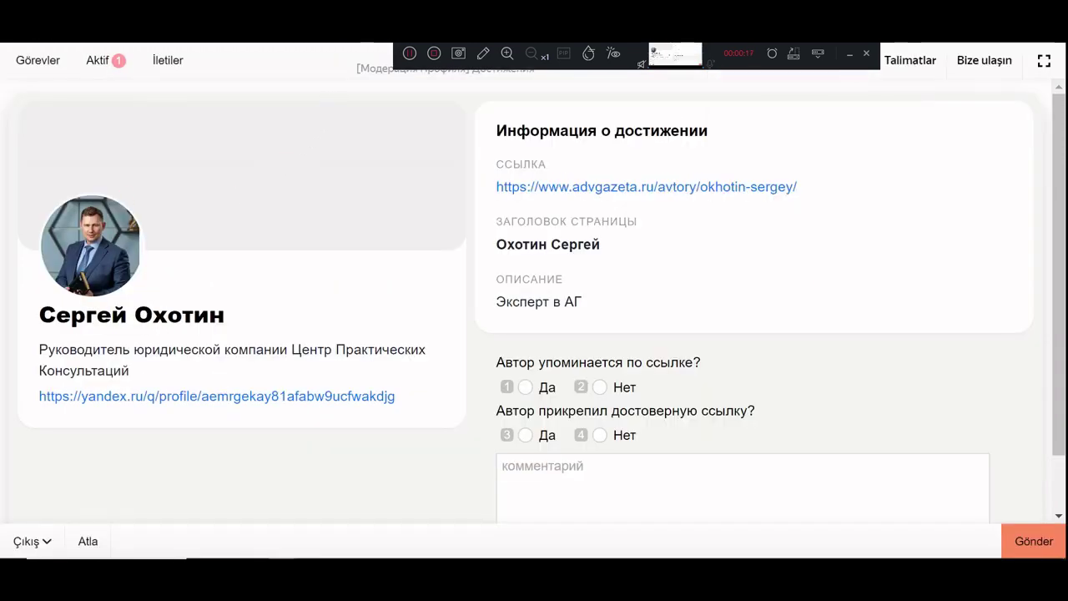
Go back to the advgazeta.ru page and look through the list of opinions published by the author.
{"action": "key", "text": "ctrl+Tab"}
{"action": "scroll", "coordinate": [624, 289], "scroll_direction": "down", "scroll_amount": 4}
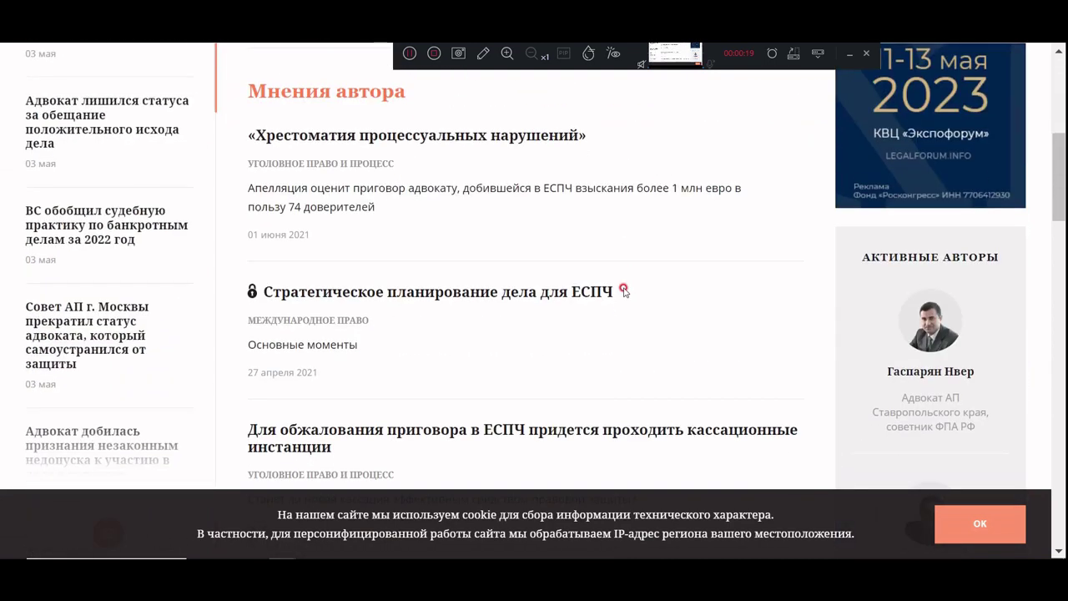
{"action": "scroll", "coordinate": [624, 289], "scroll_direction": "down", "scroll_amount": 1}
{"action": "scroll", "coordinate": [624, 290], "scroll_direction": "down", "scroll_amount": 2}
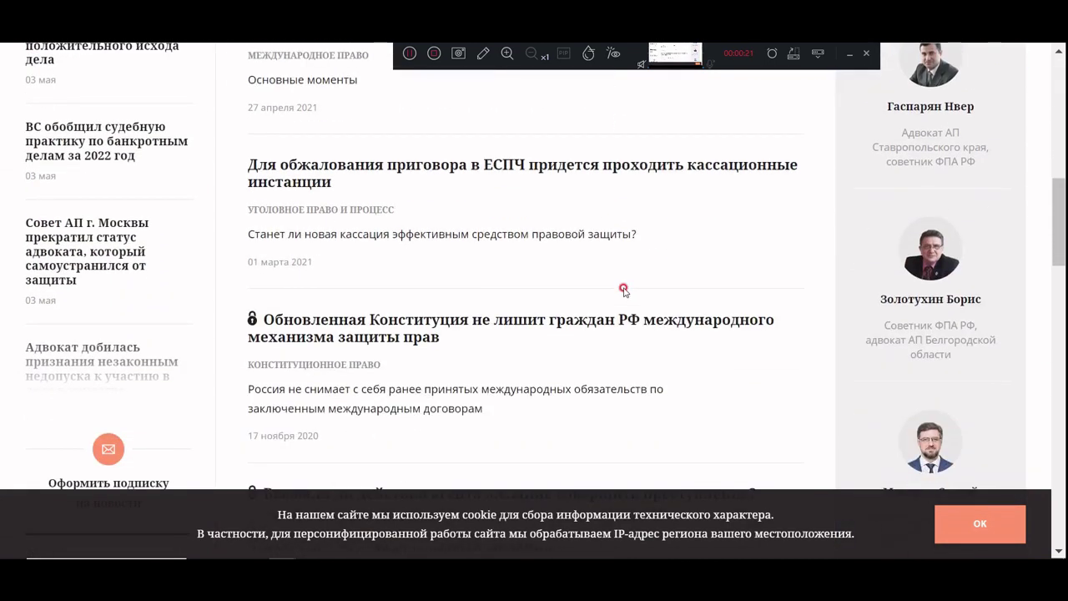
{"action": "scroll", "coordinate": [624, 289], "scroll_direction": "down", "scroll_amount": 6}
{"action": "scroll", "coordinate": [623, 290], "scroll_direction": "up", "scroll_amount": 13}
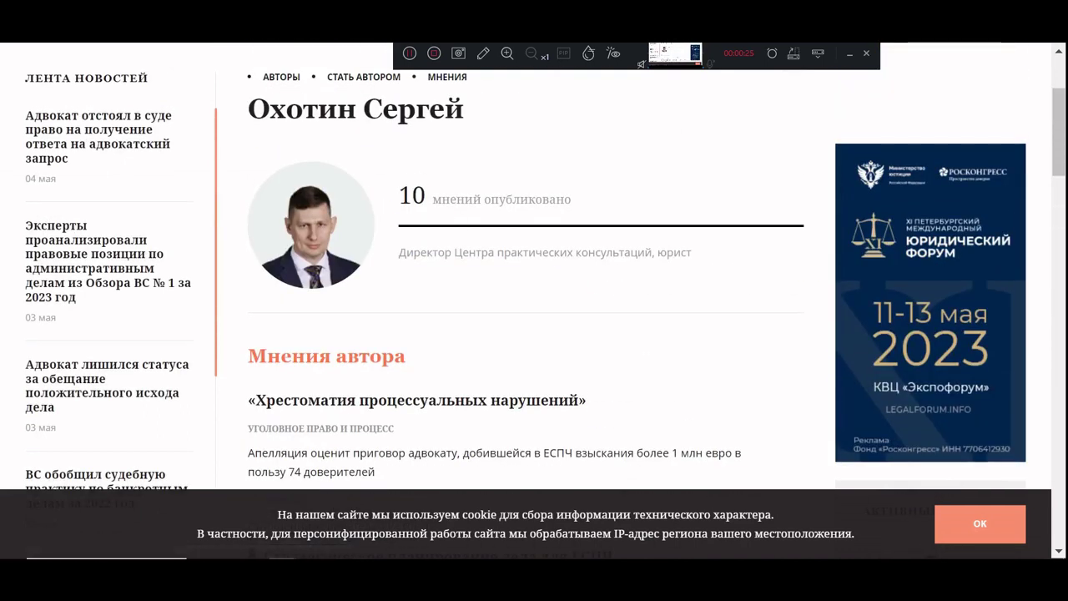
Return to the advgazeta.ru task and submit it with Да for both the author mention and the reliable link.
{"action": "key", "text": "ctrl+w"}
{"action": "left_click", "coordinate": [544, 389]}
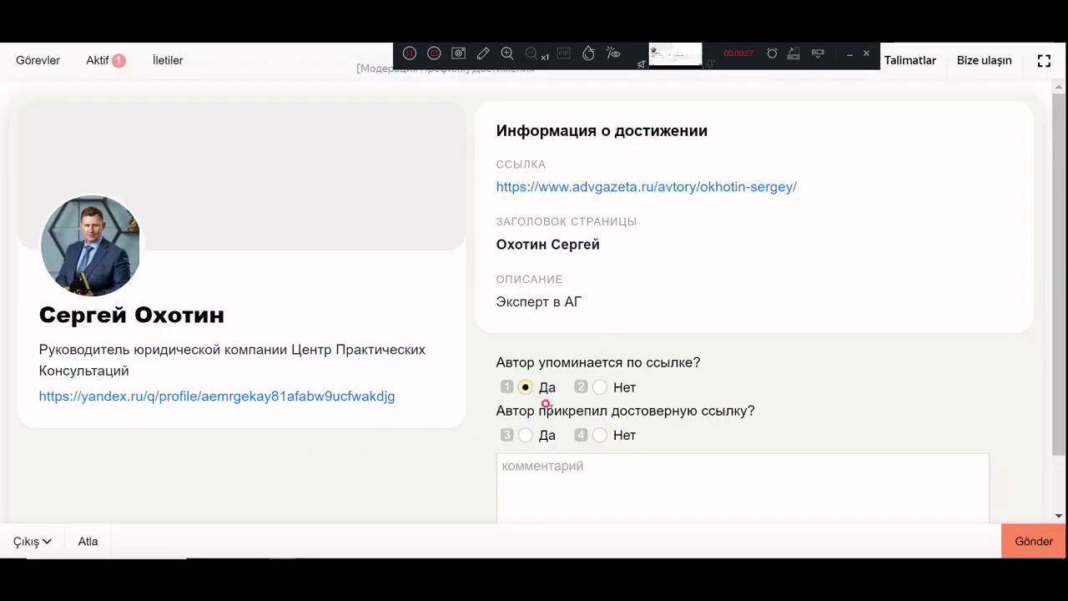
{"action": "left_click", "coordinate": [545, 434]}
{"action": "left_click", "coordinate": [1049, 547]}
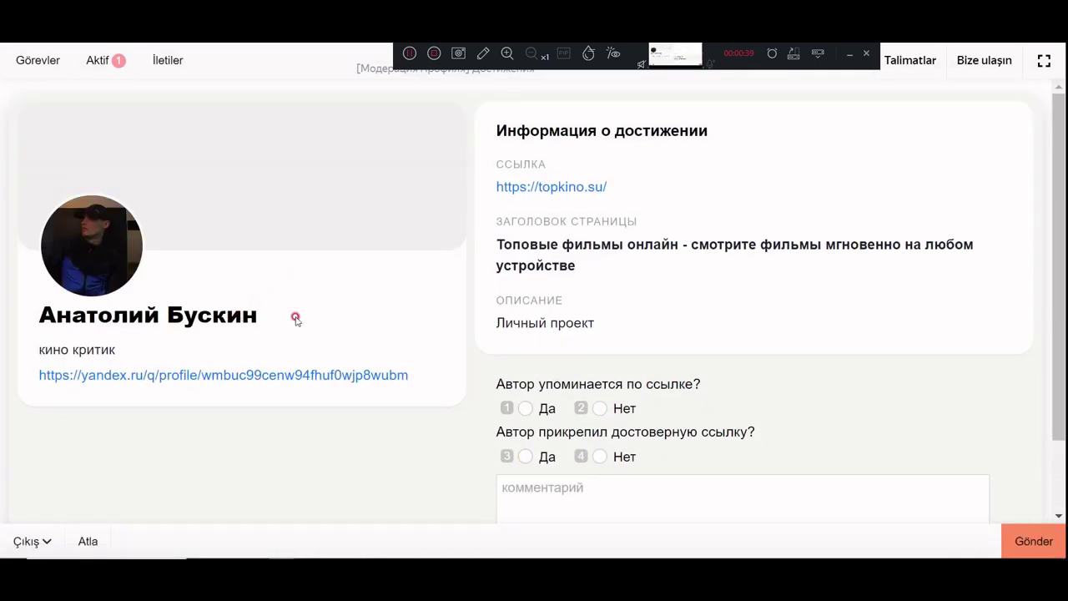
Open topkino.su from the task and look through its film listing for any mention of the author.
{"action": "left_click", "coordinate": [565, 188]}
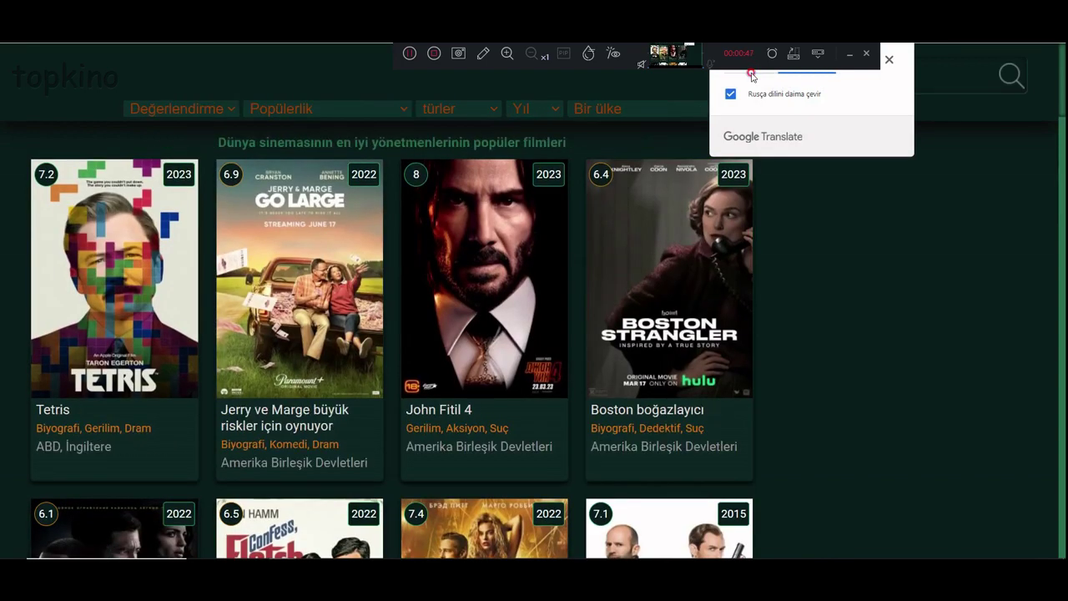
{"action": "scroll", "coordinate": [565, 190], "scroll_direction": "down", "scroll_amount": 10}
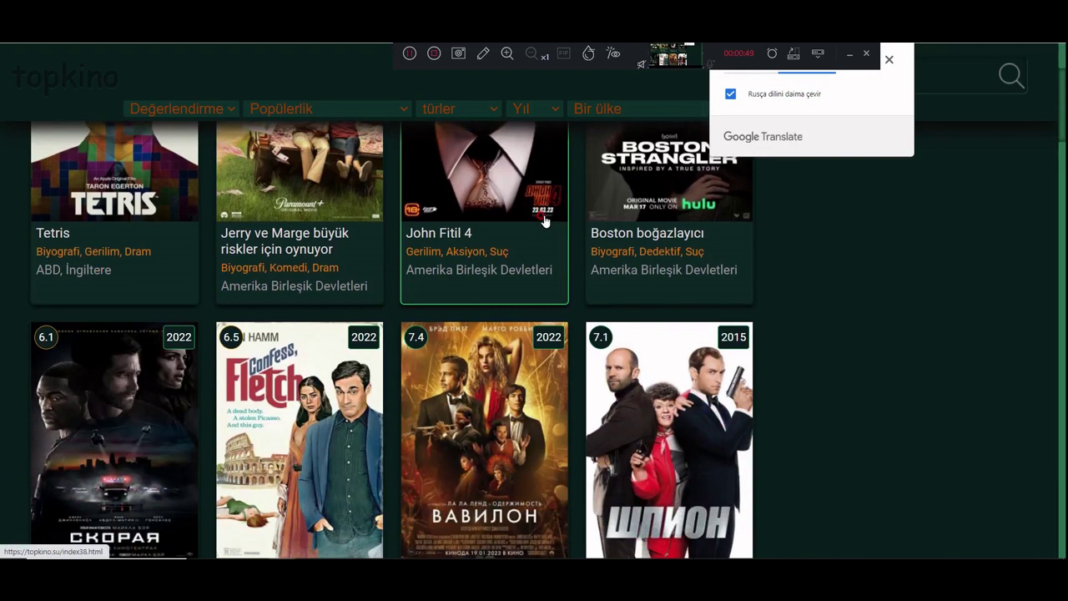
{"action": "scroll", "coordinate": [544, 219], "scroll_direction": "down", "scroll_amount": 7}
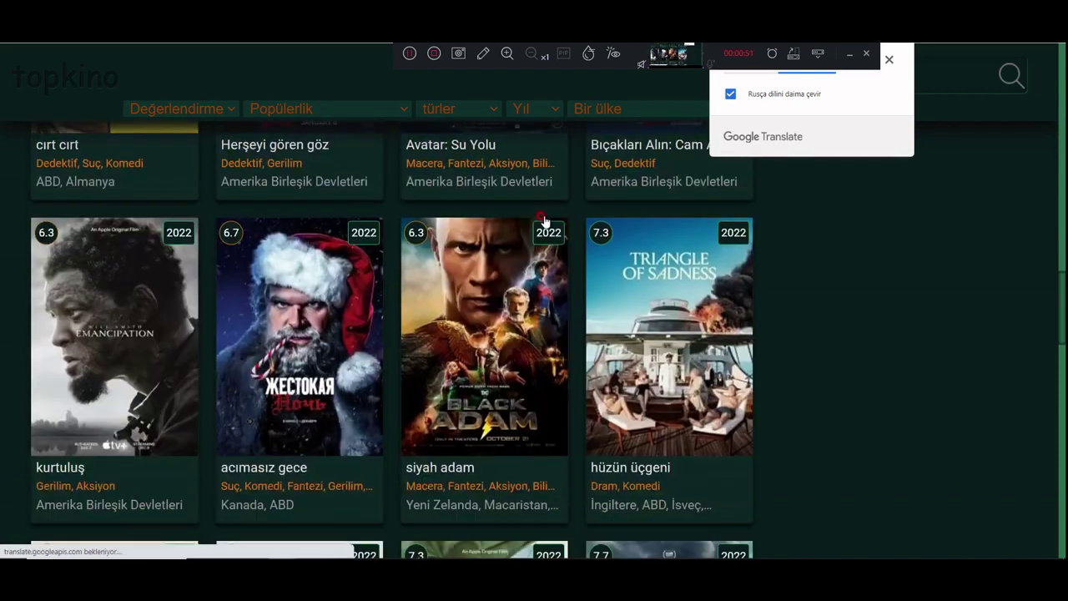
{"action": "scroll", "coordinate": [544, 219], "scroll_direction": "up", "scroll_amount": 8}
{"action": "scroll", "coordinate": [544, 218], "scroll_direction": "up", "scroll_amount": 10}
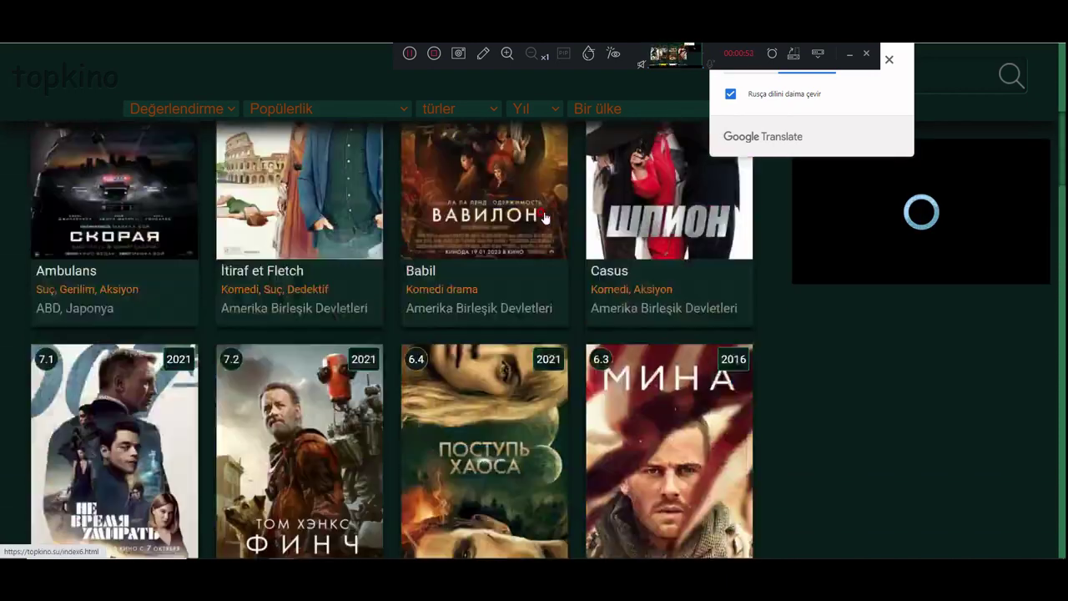
Return to the topkino.su task and submit it with Нет for the author mention and Да for the reliable link.
{"action": "left_click", "coordinate": [421, 87]}
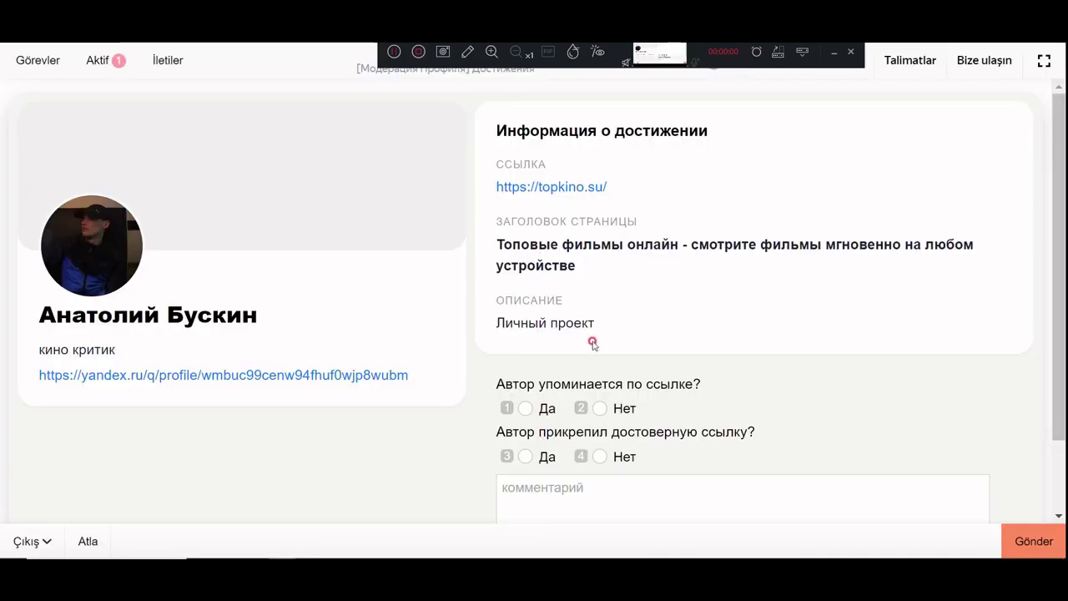
{"action": "left_click", "coordinate": [615, 408]}
{"action": "left_click", "coordinate": [544, 456]}
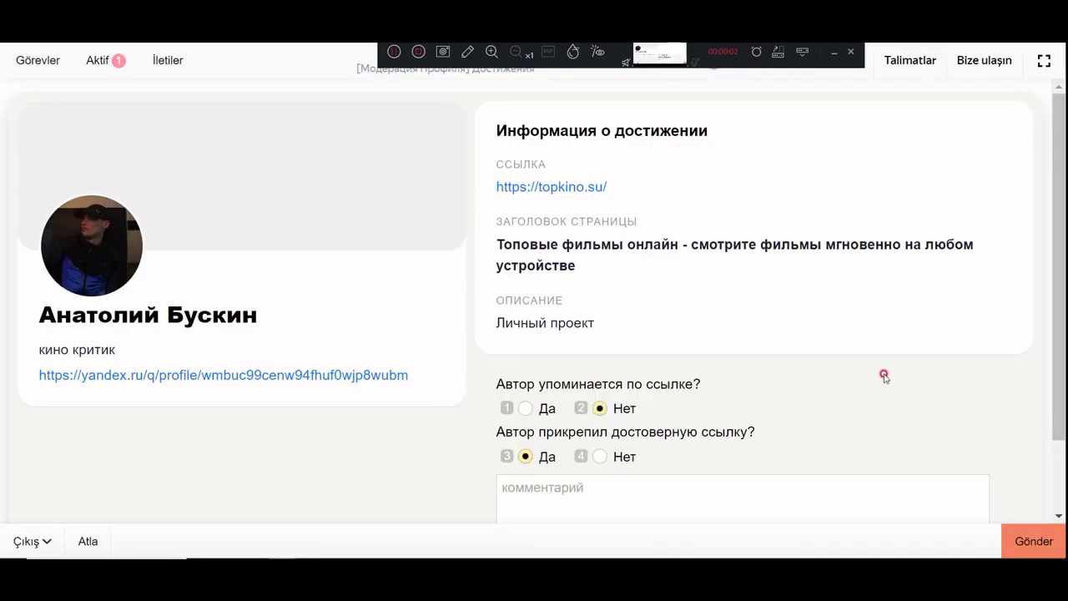
{"action": "scroll", "coordinate": [883, 376], "scroll_direction": "down", "scroll_amount": 1}
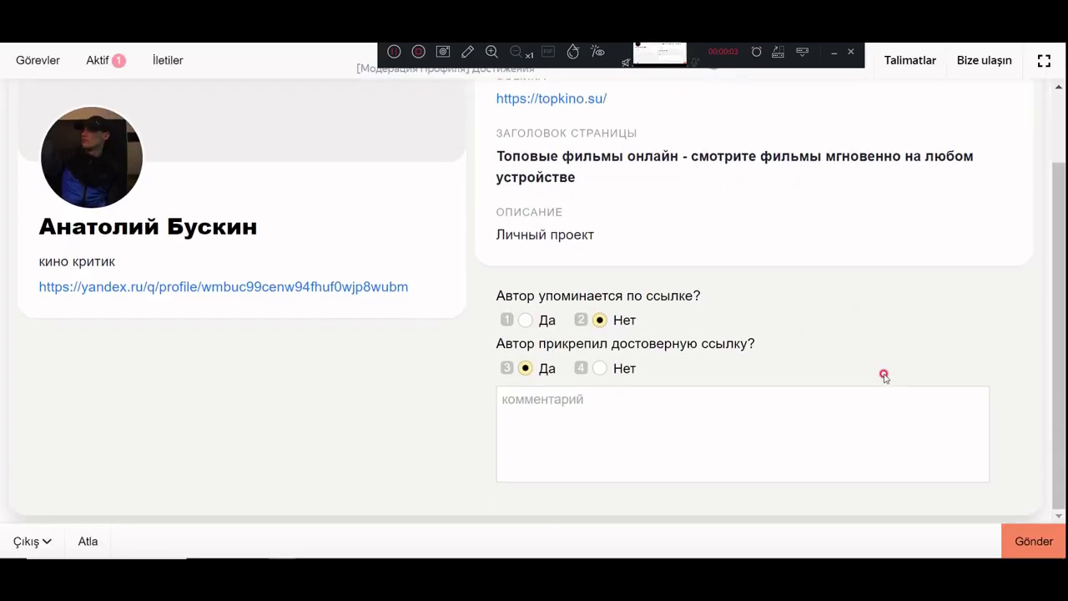
{"action": "left_click", "coordinate": [1034, 541]}
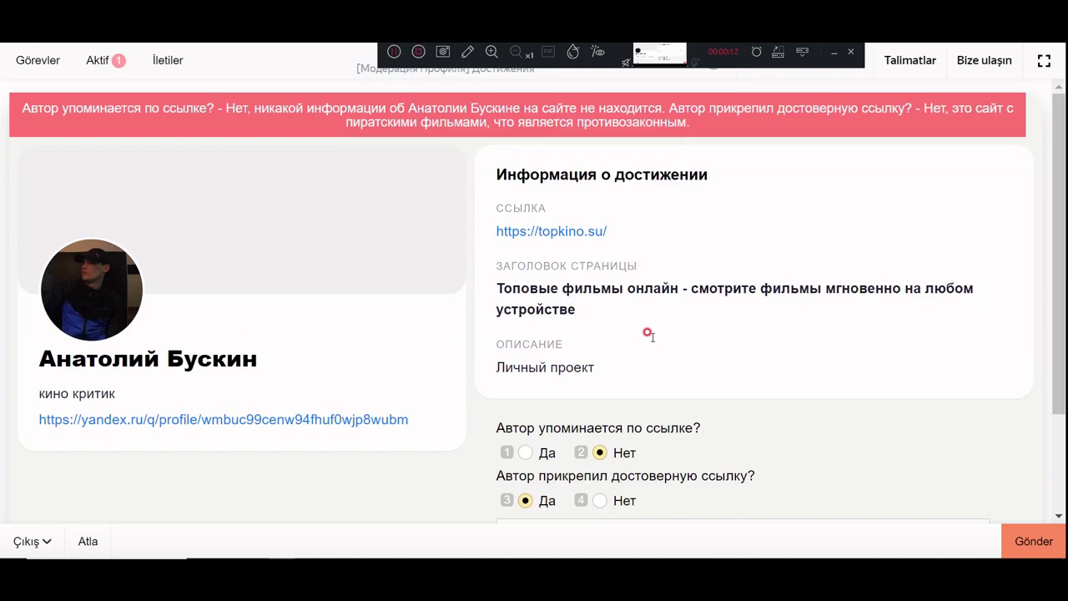
Change the reliable link answer of the topkino.su task to Нет and submit it again.
{"action": "scroll", "coordinate": [647, 334], "scroll_direction": "down", "scroll_amount": 1}
{"action": "left_click", "coordinate": [621, 411]}
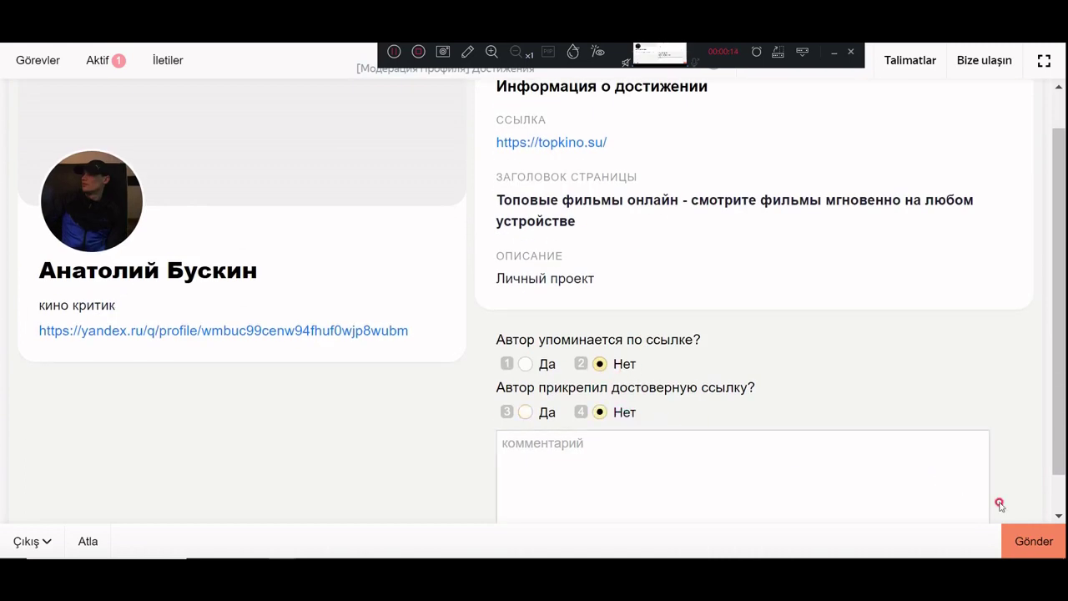
{"action": "left_click", "coordinate": [1025, 547]}
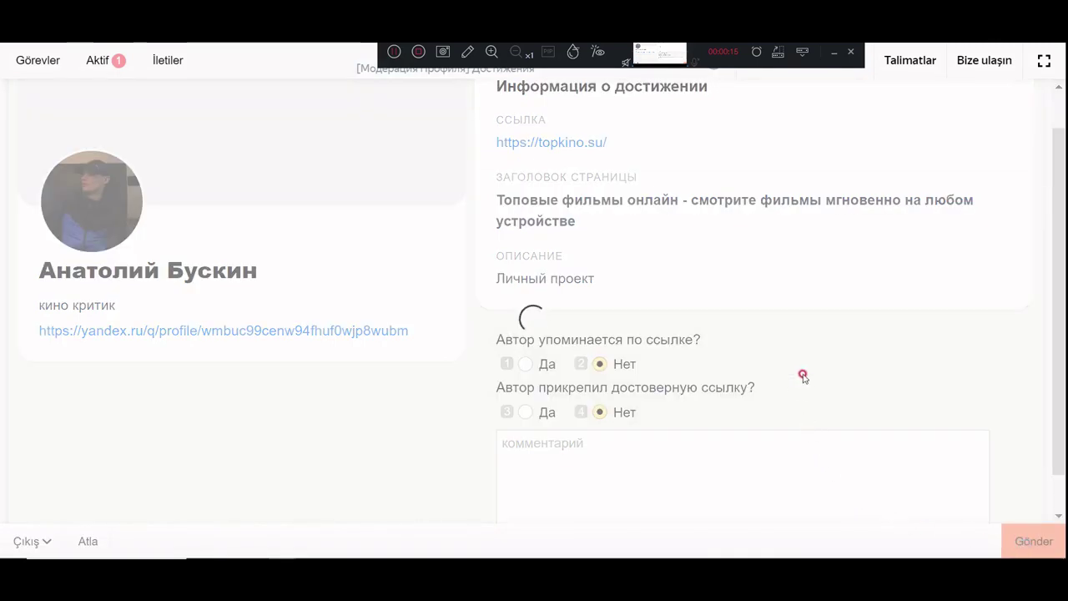